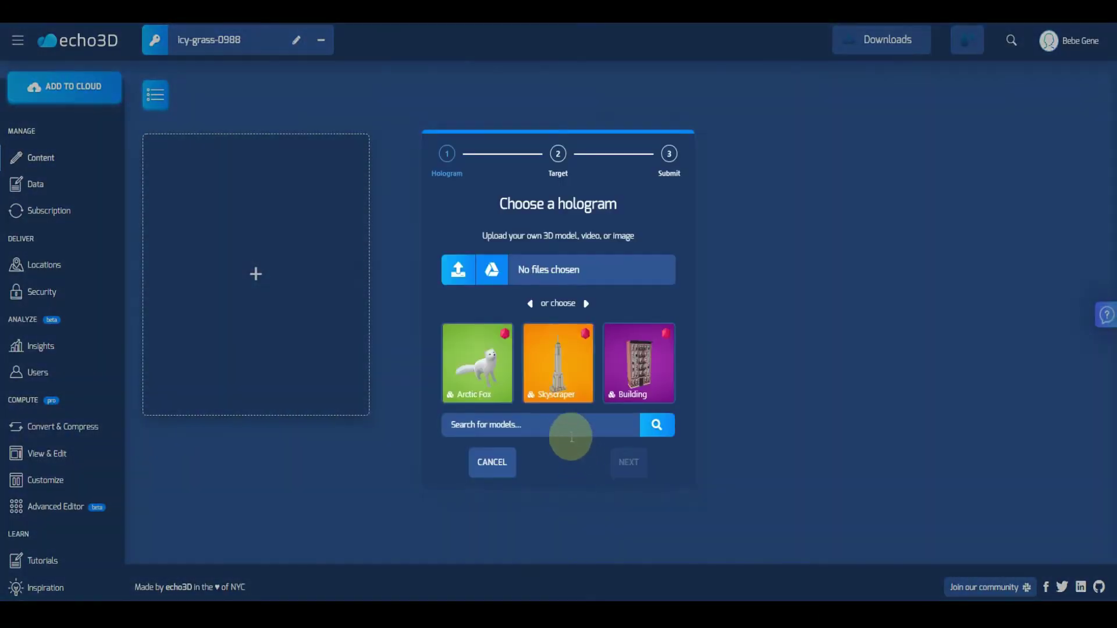
- Search the echo3D sample models for 'penguin'
{"action": "type", "text": "penguin"}
{"action": "key", "text": "Return"}
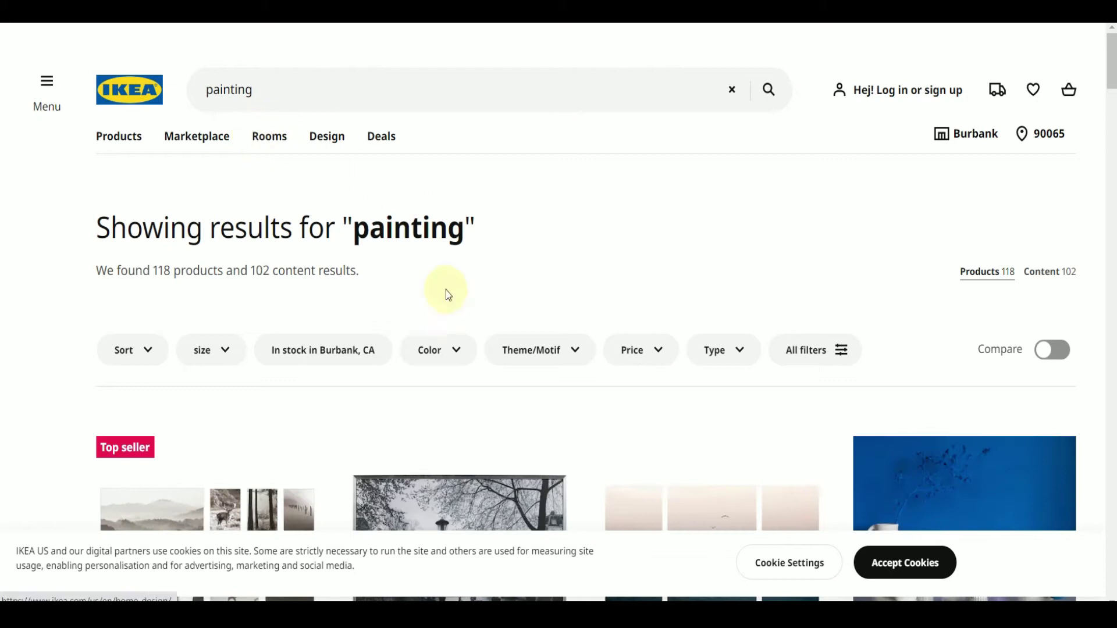
- Scroll the painting results and open the PJÄTTERYD deer picture's product page
{"action": "scroll", "coordinate": [446, 291], "scroll_direction": "down", "scroll_amount": 4}
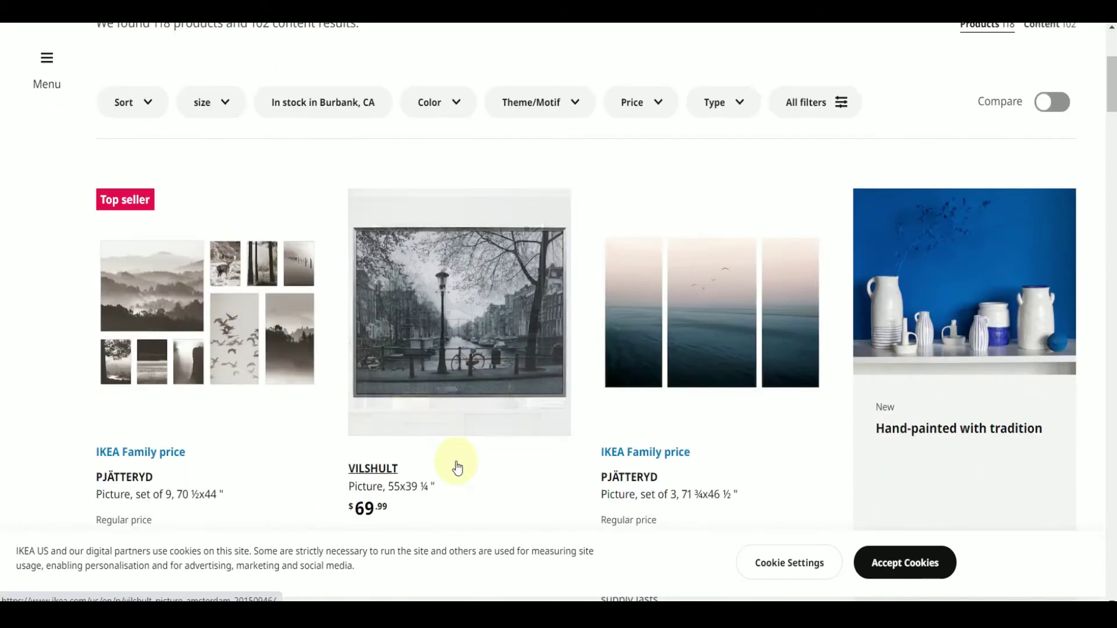
{"action": "scroll", "coordinate": [456, 466], "scroll_direction": "down", "scroll_amount": 5}
{"action": "scroll", "coordinate": [534, 451], "scroll_direction": "down", "scroll_amount": 5}
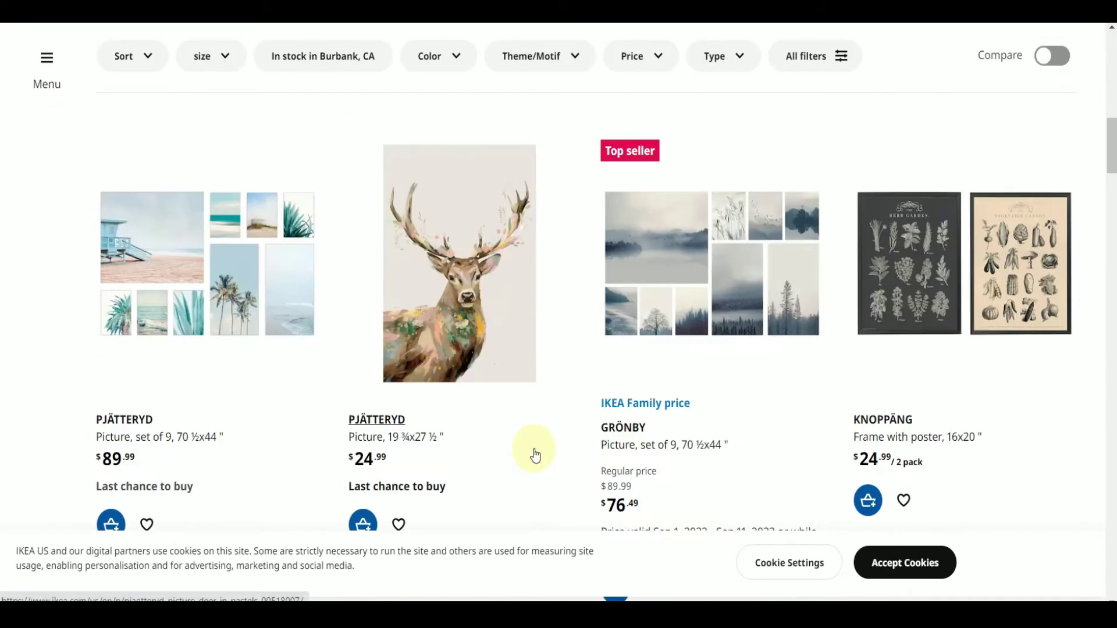
{"action": "left_click", "coordinate": [422, 286]}
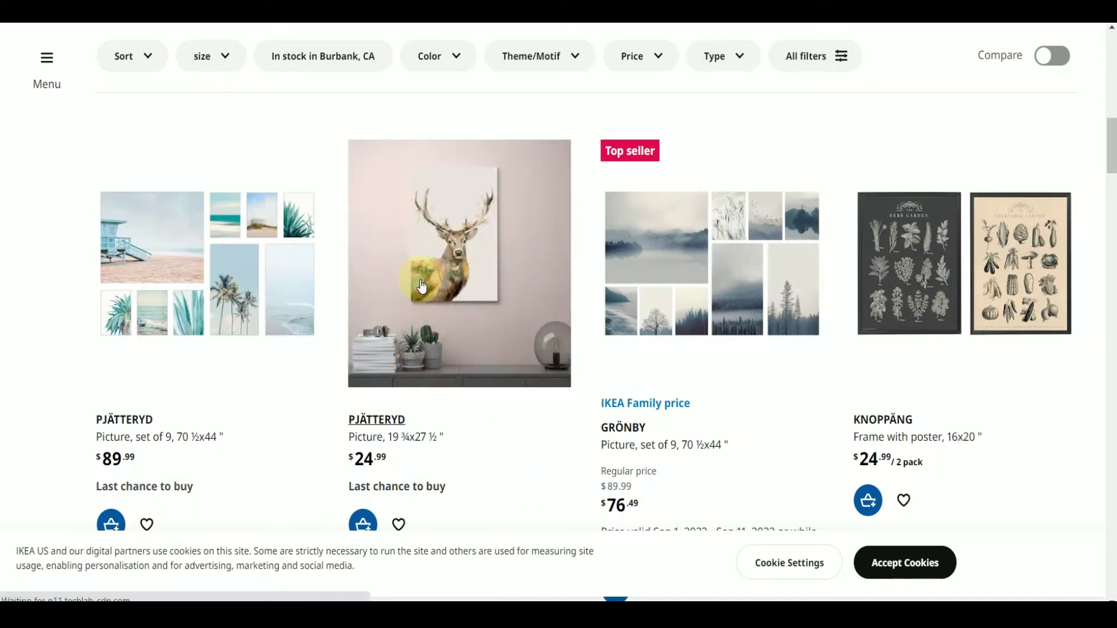
- Enlarge the deer painting photo, snip it, and open the snip in Snip & Sketch
{"action": "scroll", "coordinate": [315, 244], "scroll_direction": "down", "scroll_amount": 4}
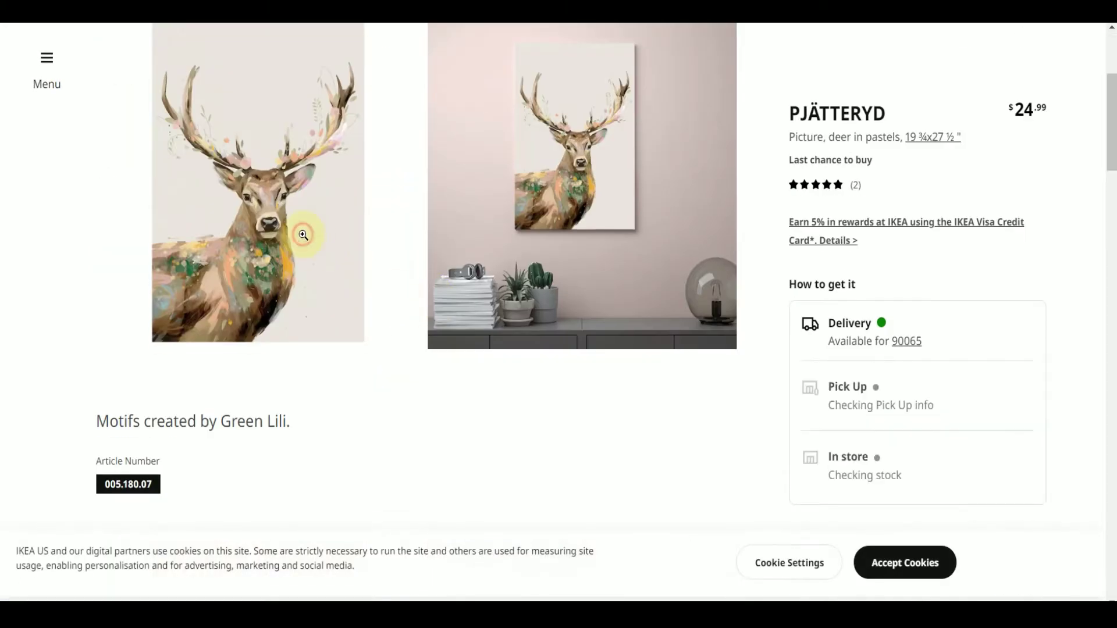
{"action": "left_click", "coordinate": [302, 235]}
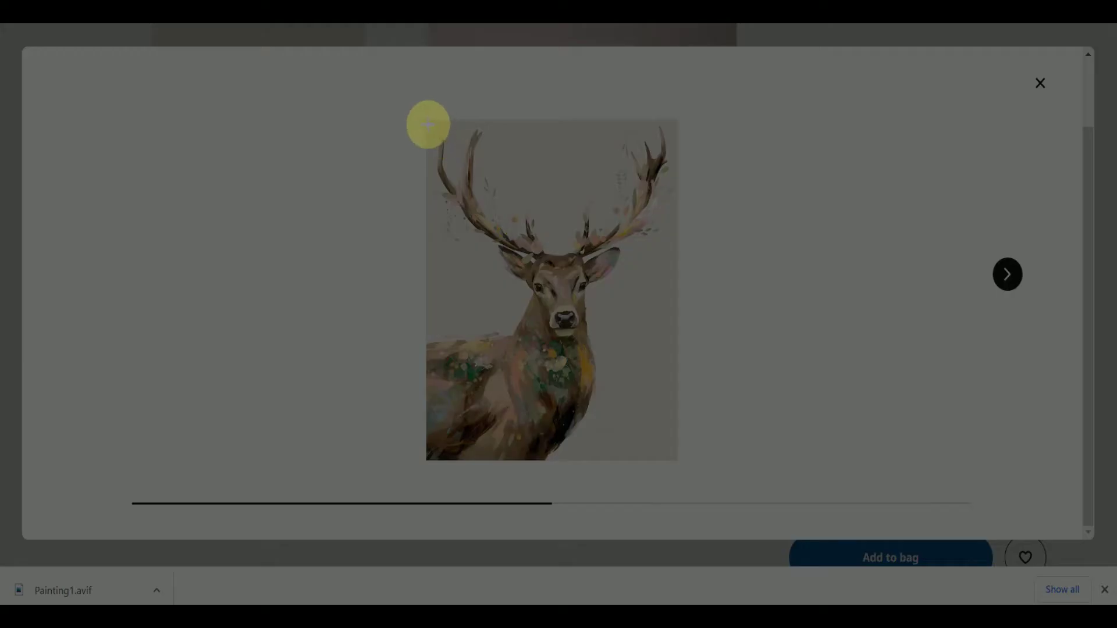
{"action": "left_click_drag", "start_coordinate": [429, 122], "coordinate": [675, 459]}
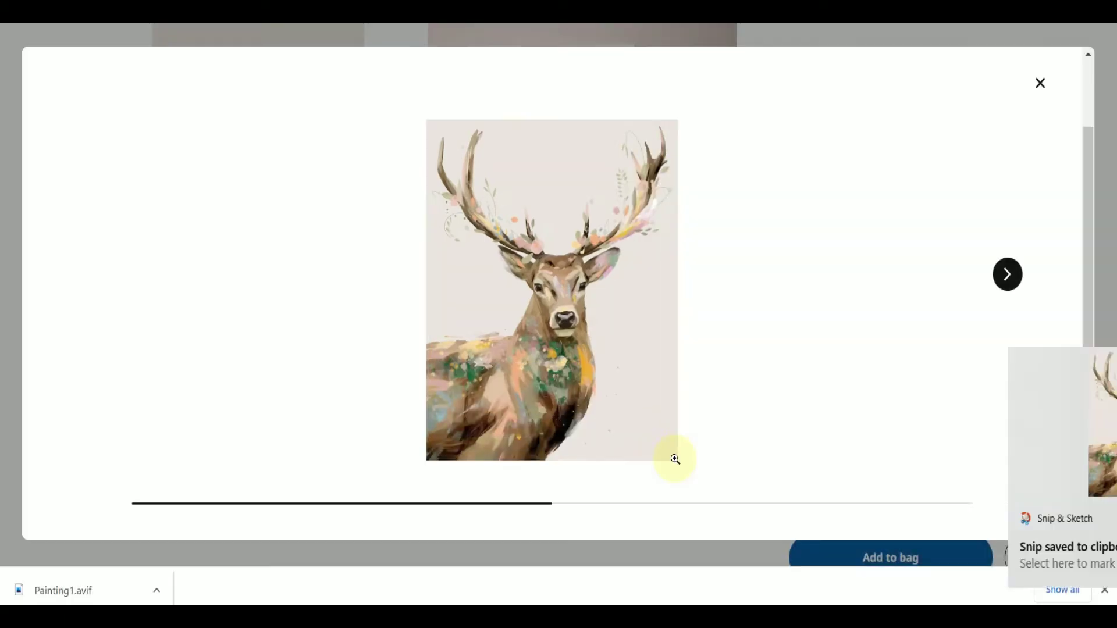
{"action": "left_click", "coordinate": [868, 444]}
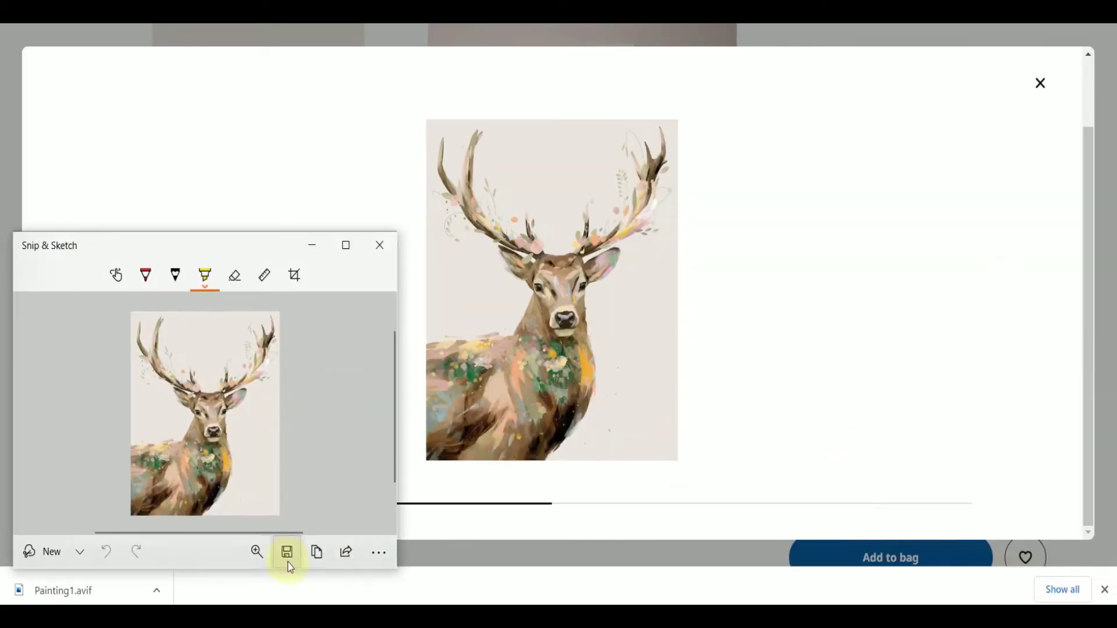
- Save the deer snip and add the Fantail wrens sample image as a new content card
{"action": "left_click", "coordinate": [289, 563]}
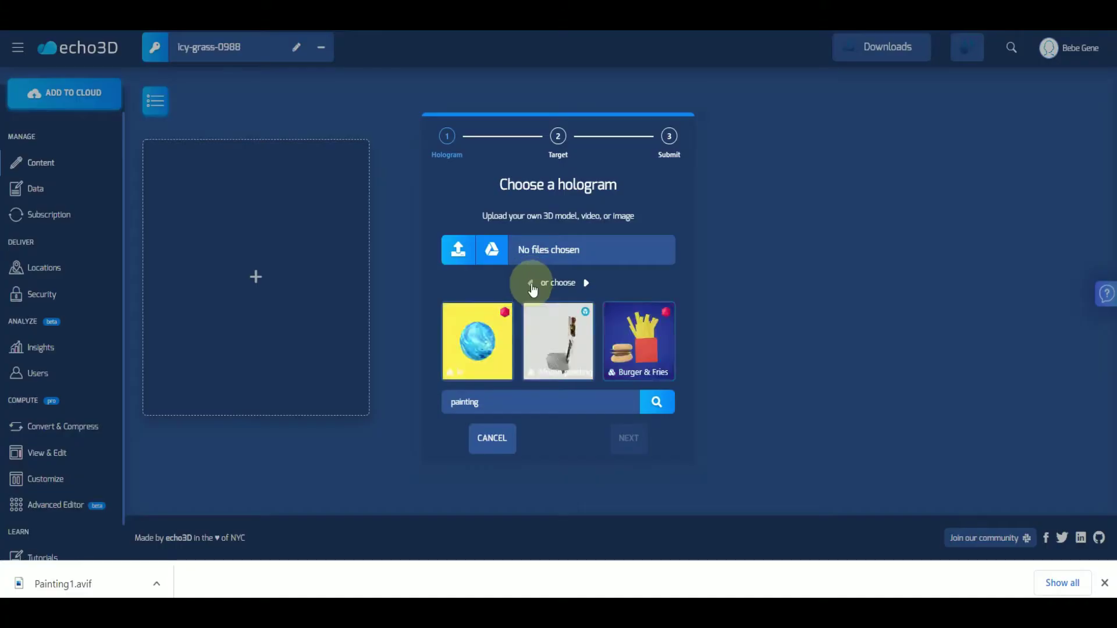
{"action": "left_click", "coordinate": [532, 285]}
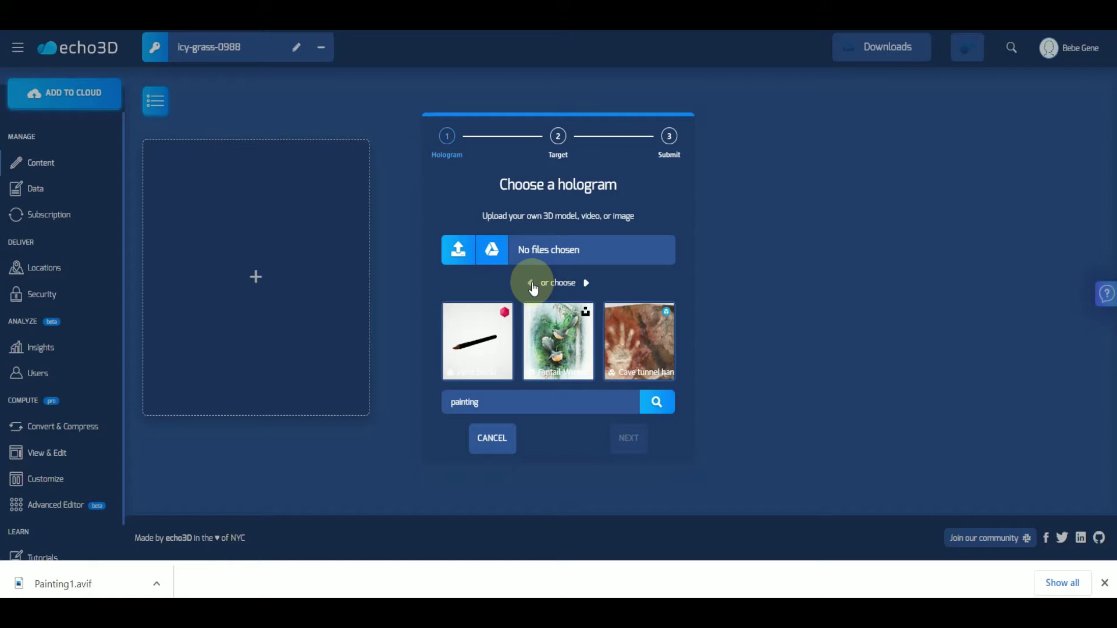
{"action": "left_click", "coordinate": [566, 354]}
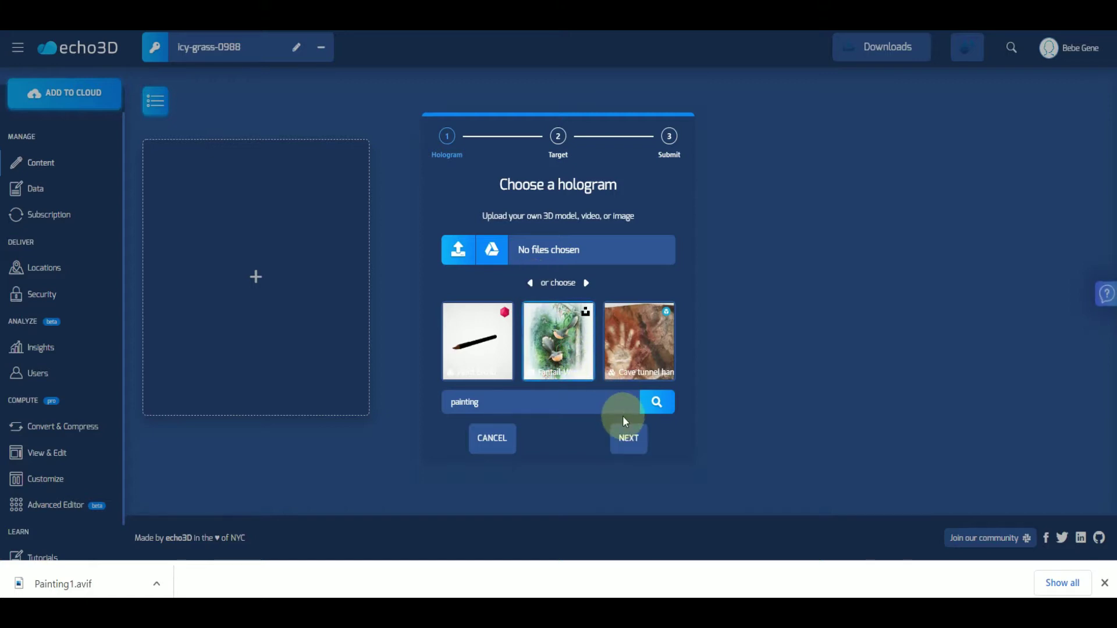
{"action": "left_click", "coordinate": [622, 441]}
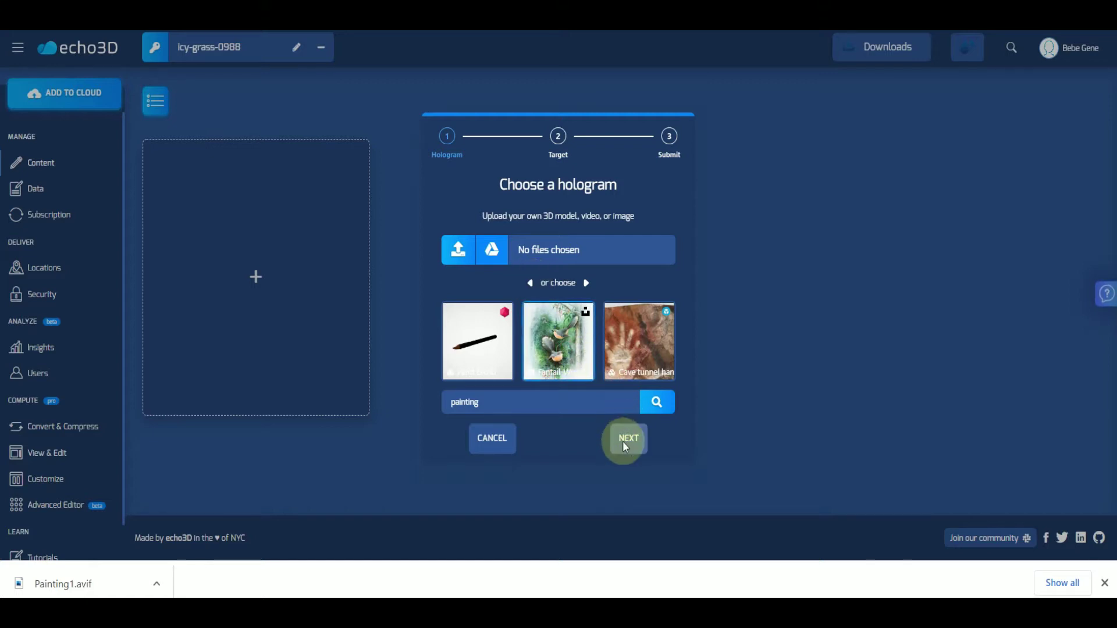
{"action": "left_click", "coordinate": [622, 441]}
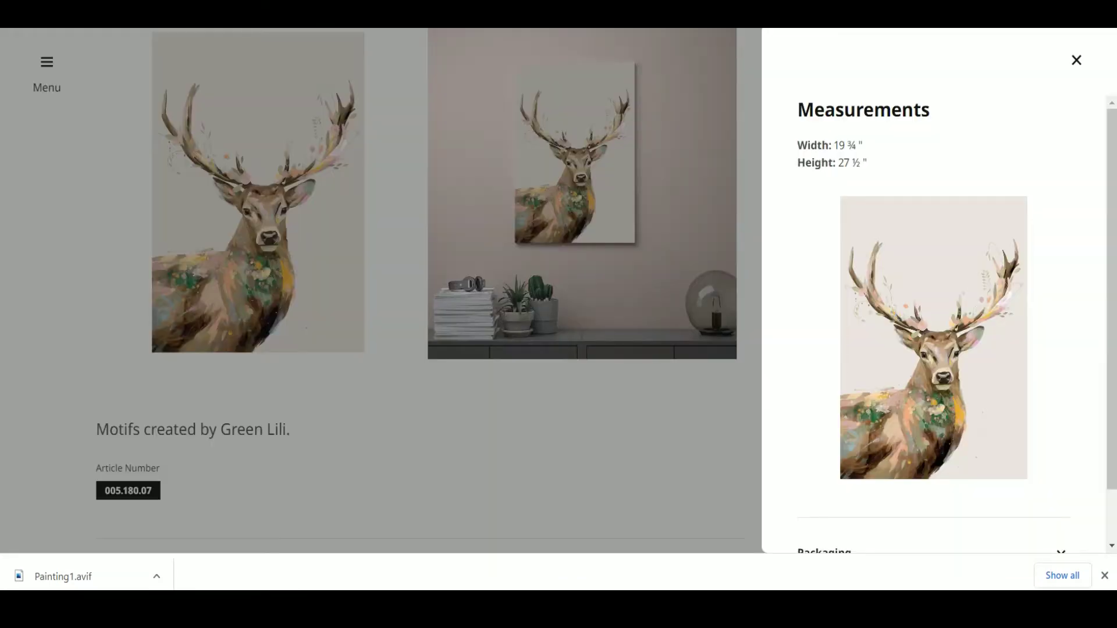
- Copy the deer print's 19 ¾ inch width from the IKEA page
{"action": "left_click", "coordinate": [854, 148]}
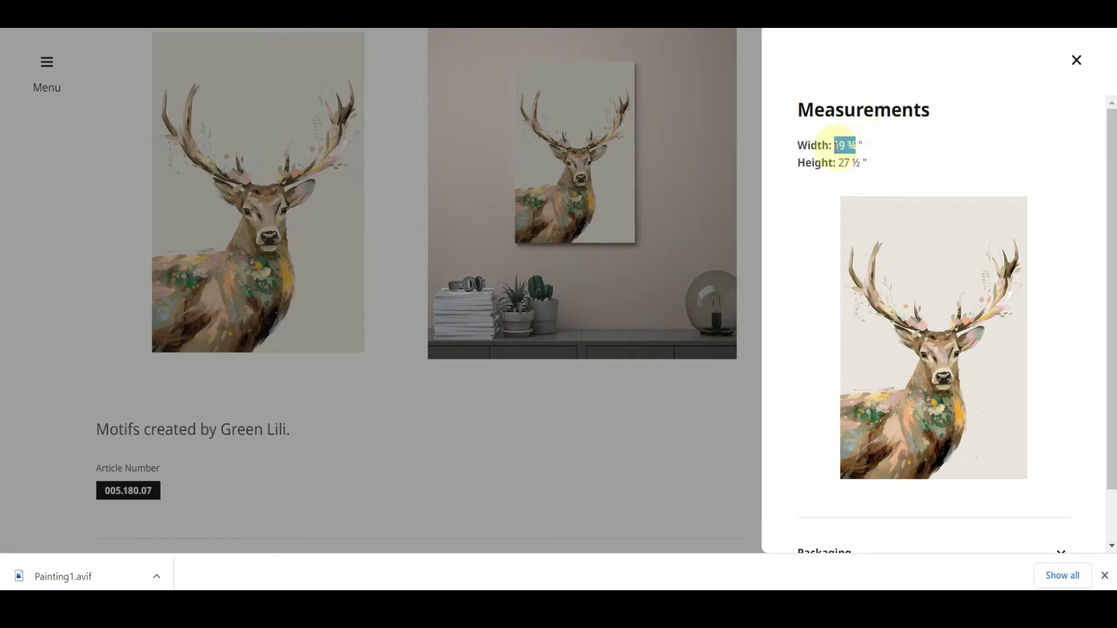
{"action": "right_click", "coordinate": [836, 146]}
{"action": "left_click", "coordinate": [867, 160]}
- Convert 19 inches to pixels in the Inches to Pixels Converter, getting 1824 px
{"action": "key", "text": "ctrl+t"}
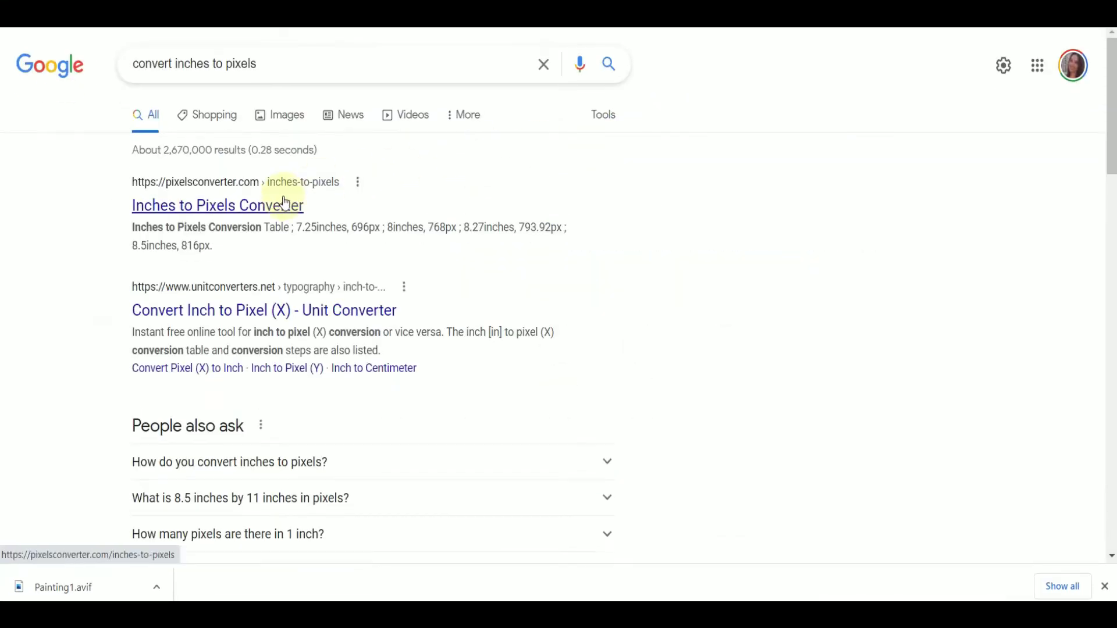
{"action": "left_click", "coordinate": [282, 204]}
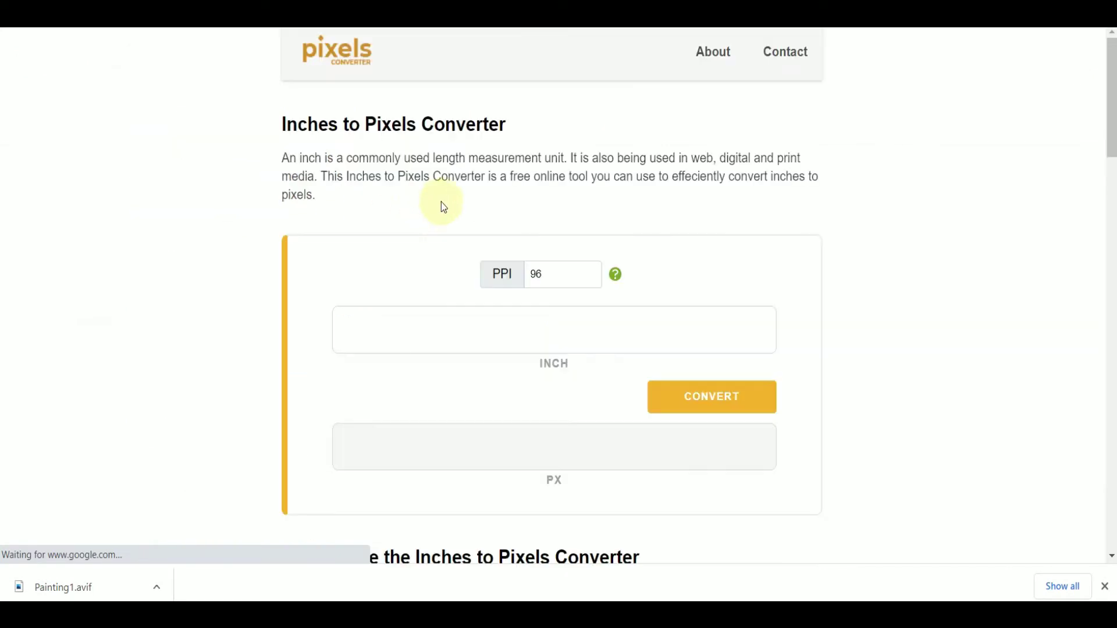
{"action": "left_click", "coordinate": [546, 318]}
{"action": "type", "text": "19"}
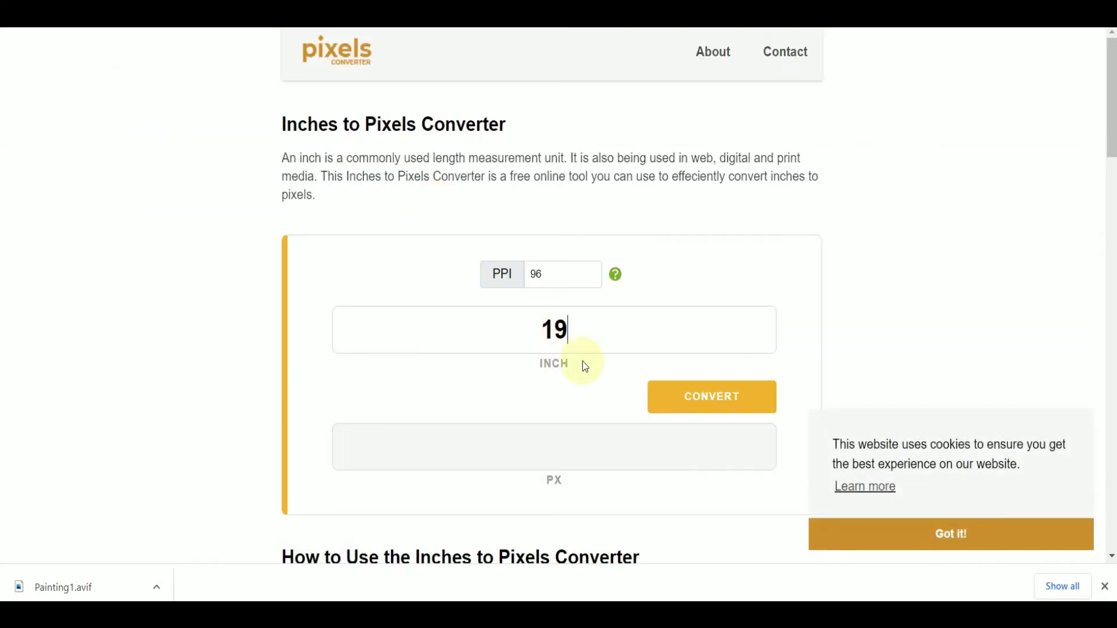
{"action": "left_click", "coordinate": [553, 454]}
{"action": "left_click", "coordinate": [677, 404]}
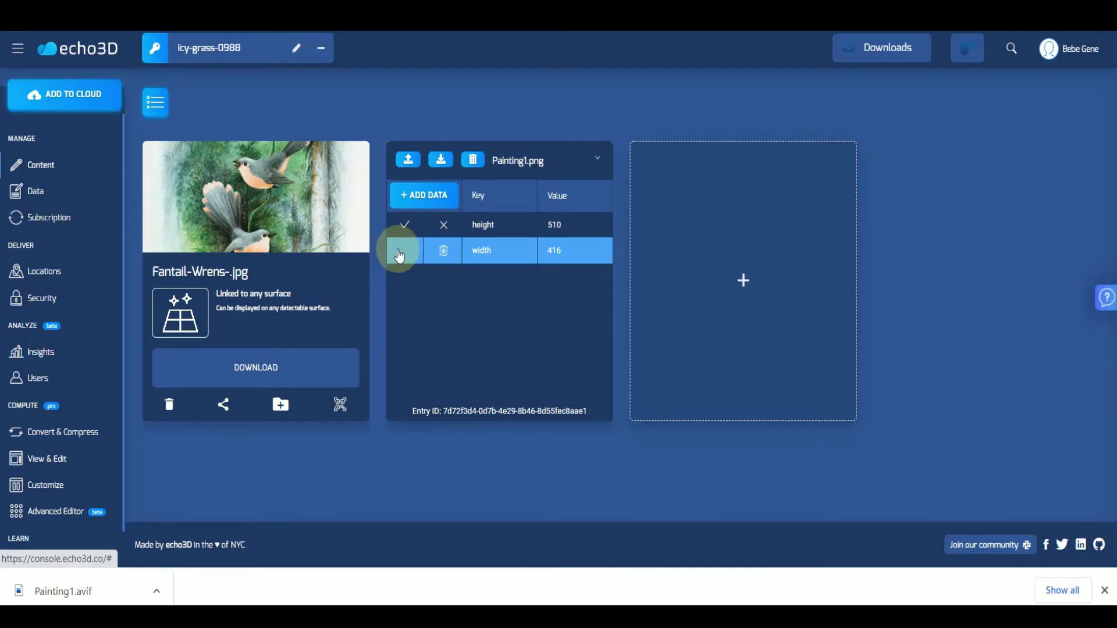
- Change Painting1.png's width entry from 416 to 1824
{"action": "left_click", "coordinate": [398, 252]}
{"action": "key", "text": "BackSpace"}
{"action": "key", "text": "BackSpace"}
{"action": "key", "text": "BackSpace"}
{"action": "type", "text": "18"}
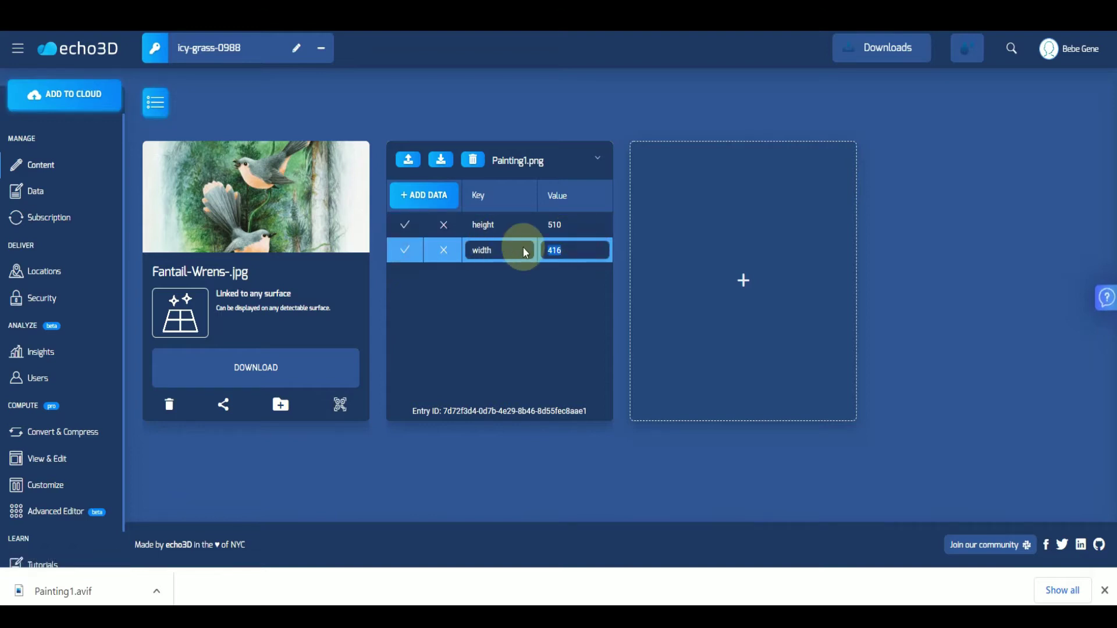
{"action": "type", "text": "24"}
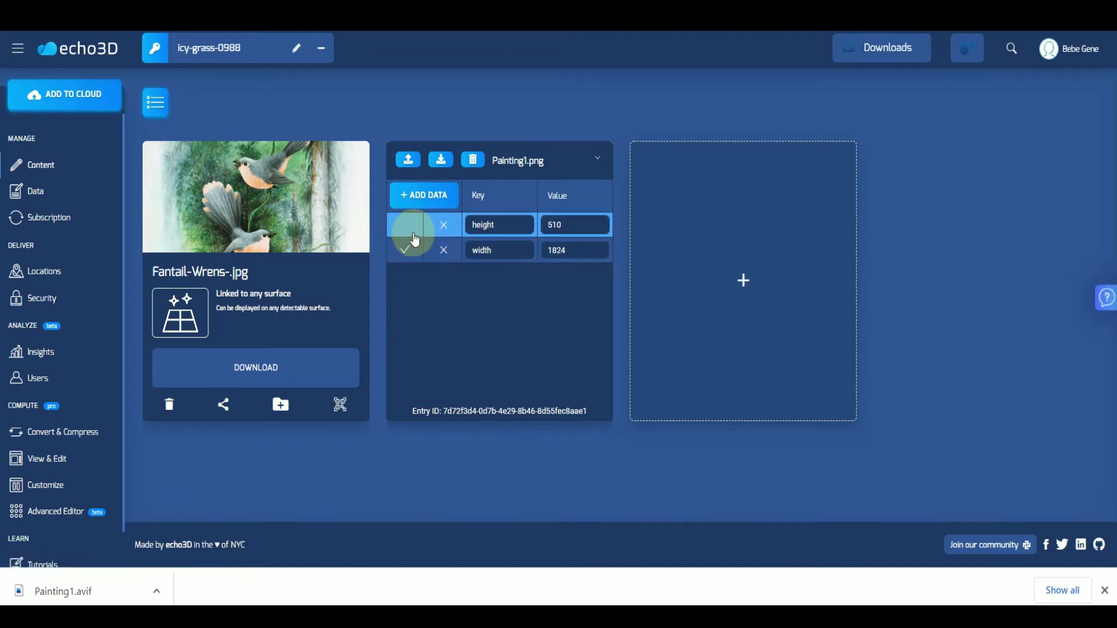
{"action": "left_click", "coordinate": [399, 258]}
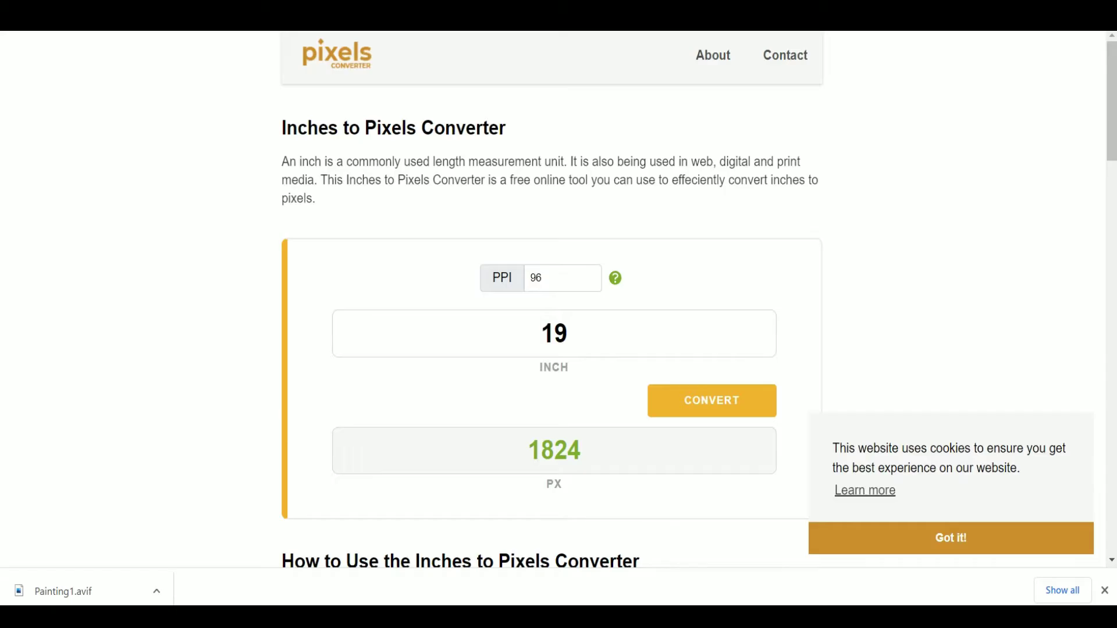
- Convert 27 inches to pixels in the Pixels Converter
{"action": "double_click", "coordinate": [556, 334]}
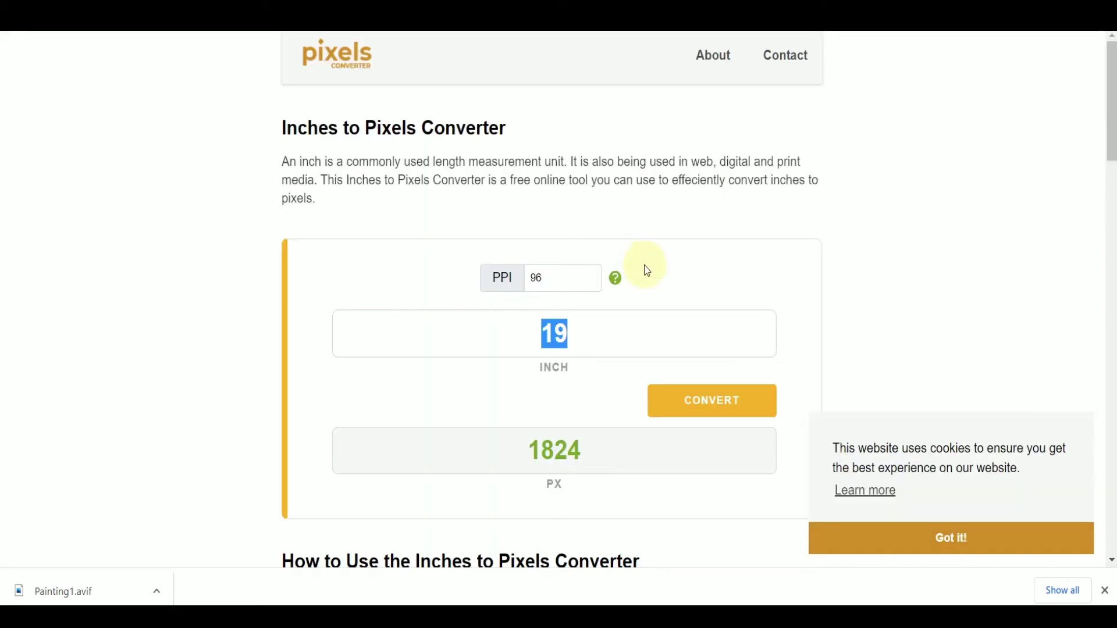
{"action": "type", "text": "27"}
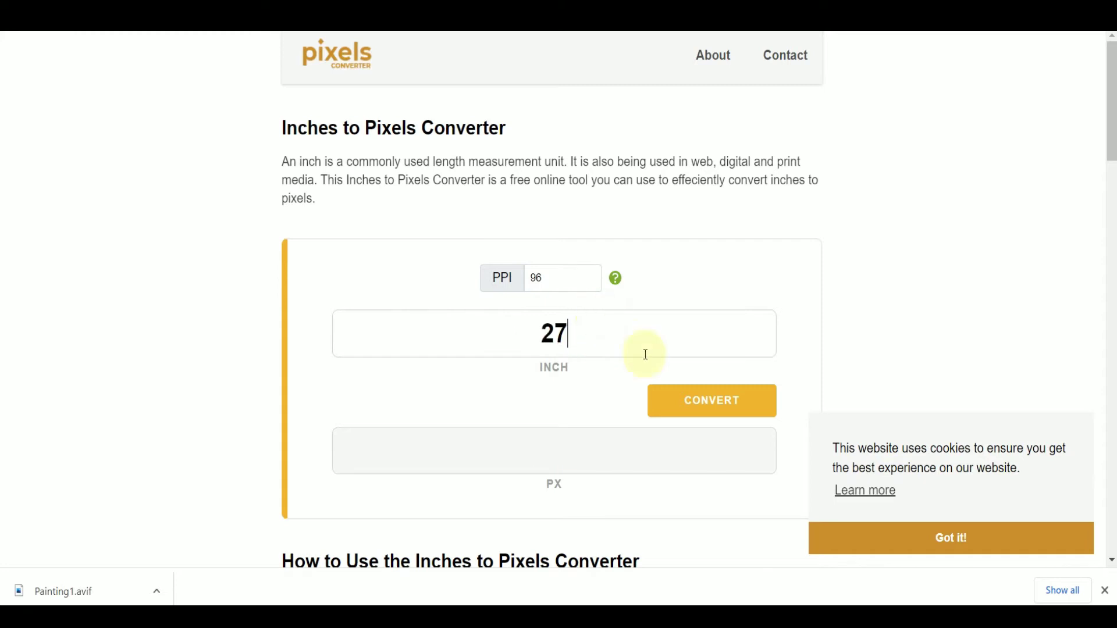
{"action": "left_click", "coordinate": [742, 404]}
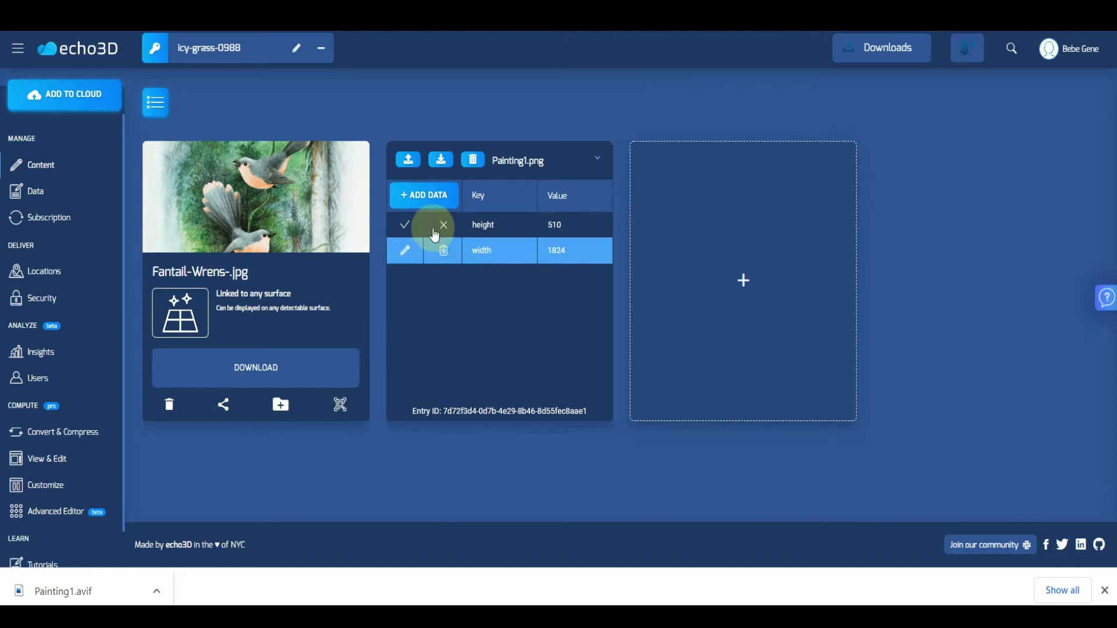
- Set Painting1.png's height to 2592 and show the Fantail-Wrens card's data
{"action": "left_click", "coordinate": [405, 225]}
{"action": "left_click", "coordinate": [574, 229]}
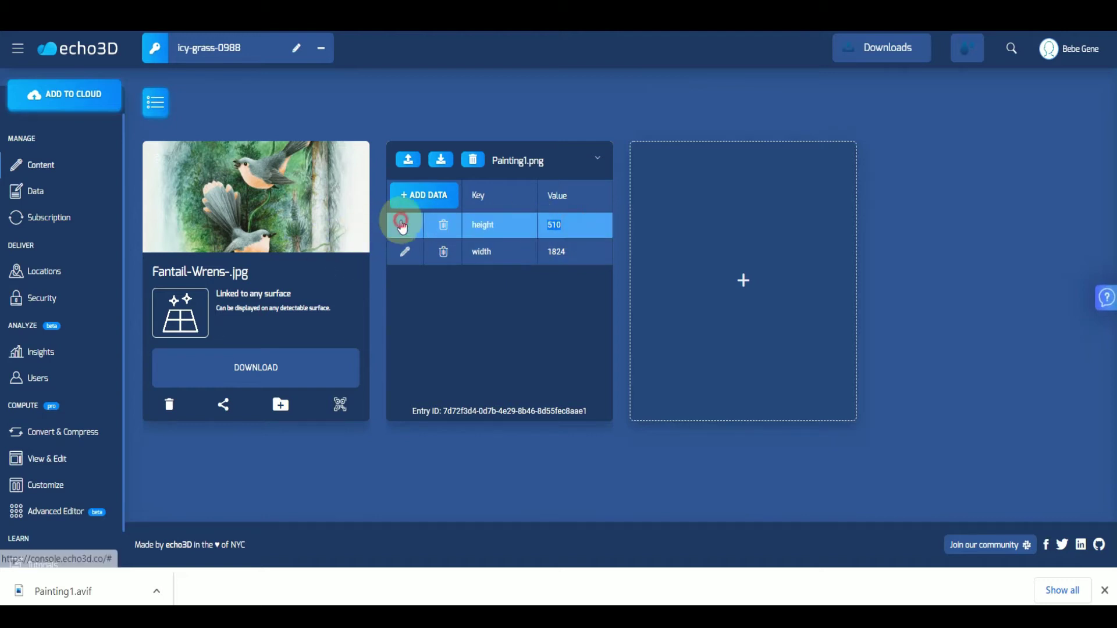
{"action": "left_click", "coordinate": [405, 225]}
{"action": "left_click", "coordinate": [579, 225]}
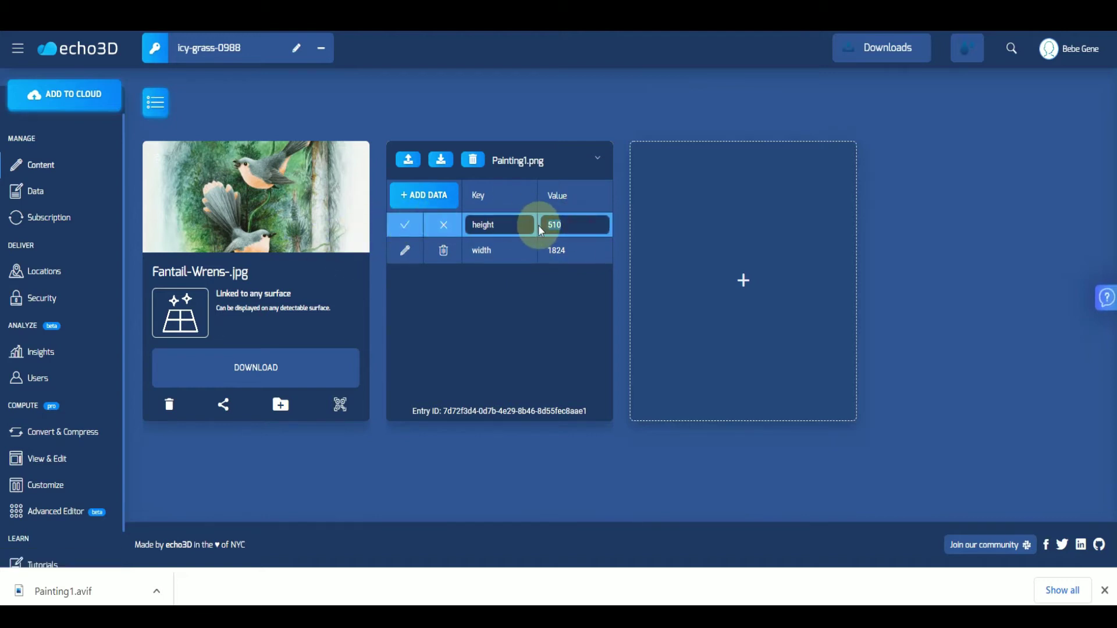
{"action": "type", "text": "2592"}
{"action": "left_click", "coordinate": [405, 227]}
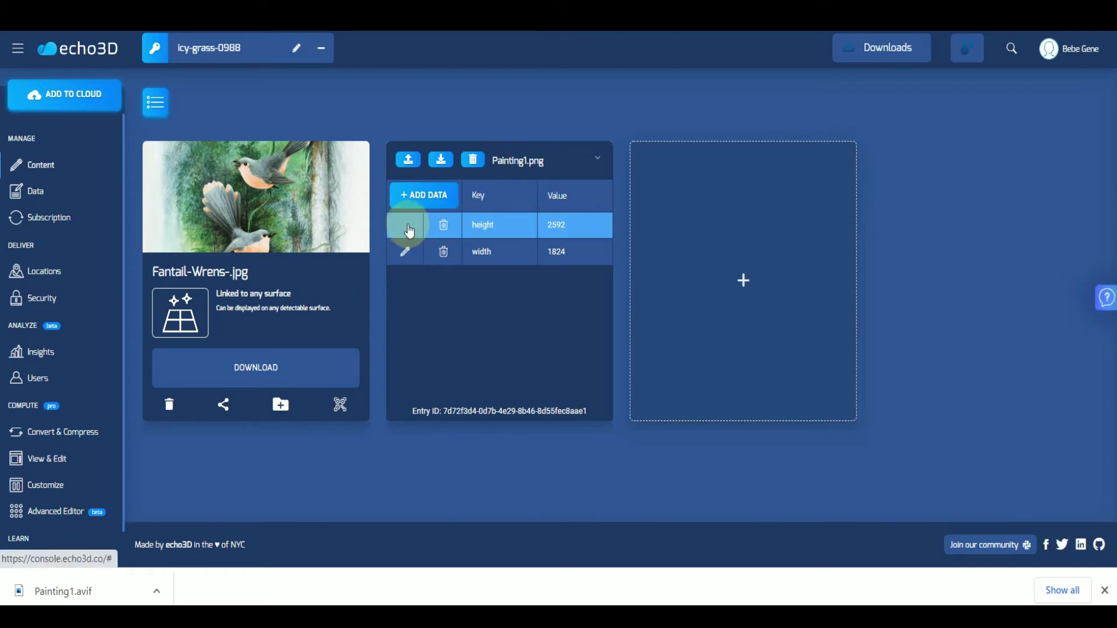
{"action": "left_click", "coordinate": [357, 155]}
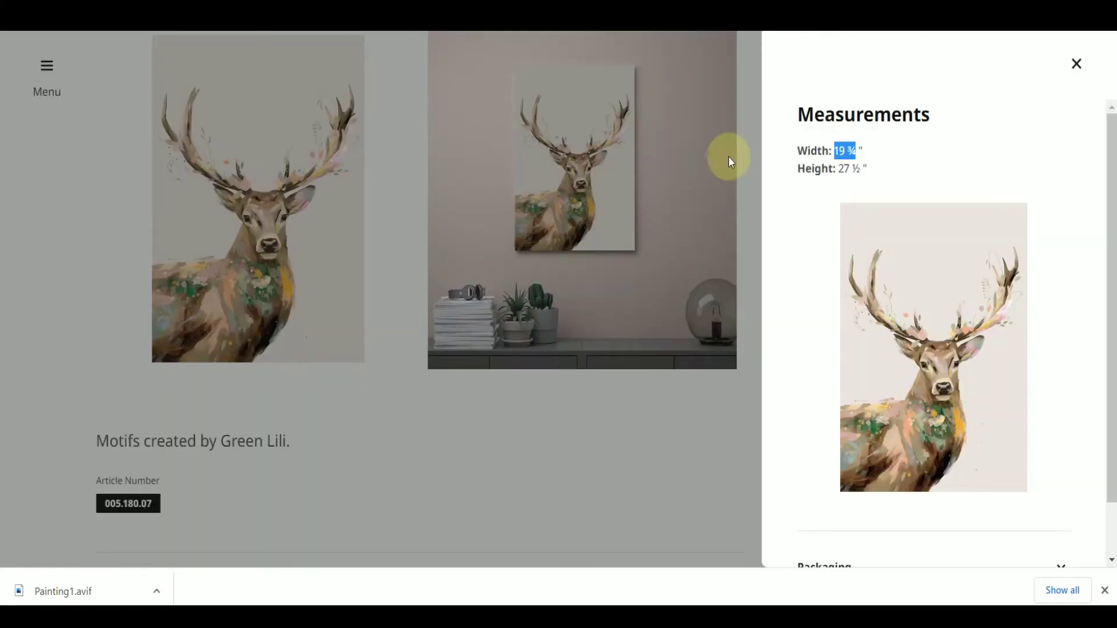
- Return to the picture listing and open the BJÖRKSTA beach-path picture's product page
{"action": "left_click", "coordinate": [459, 432]}
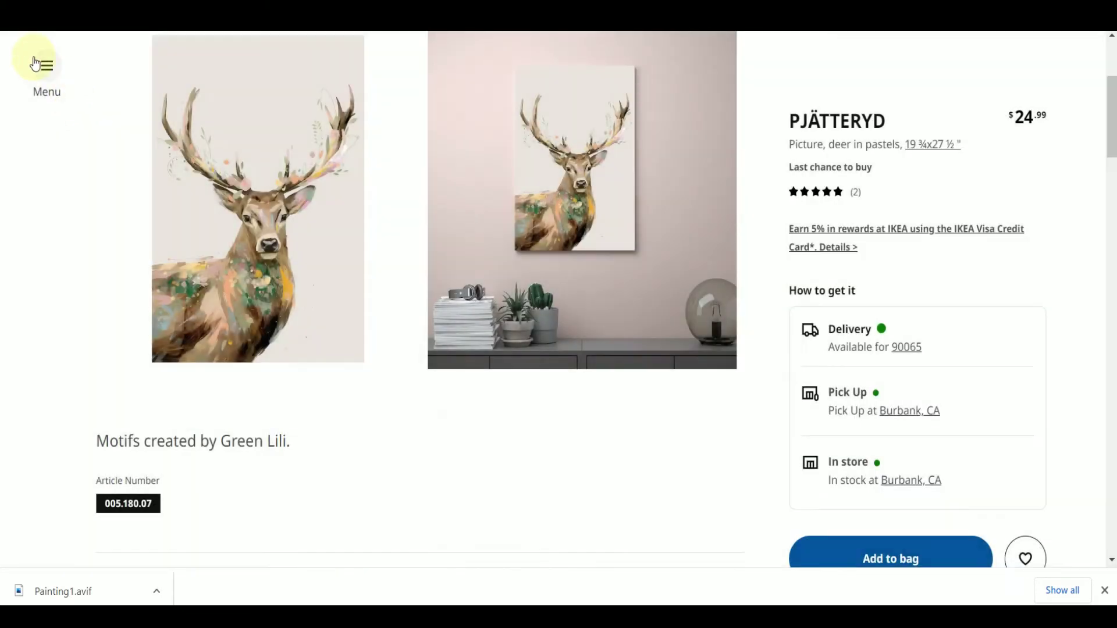
{"action": "key", "text": "alt+Left"}
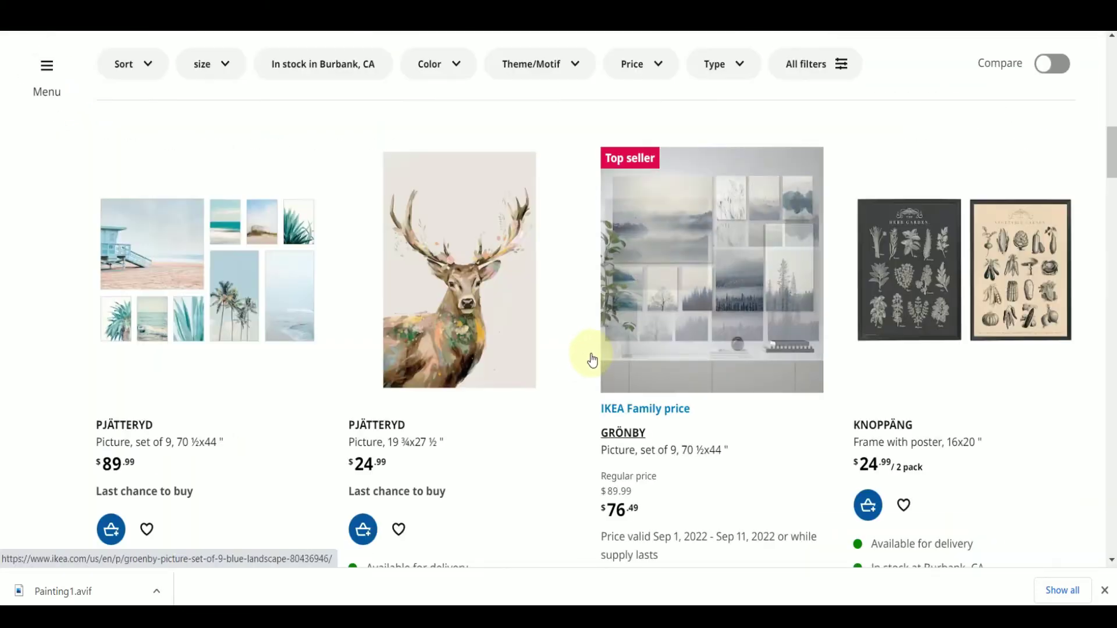
{"action": "scroll", "coordinate": [577, 414], "scroll_direction": "down", "scroll_amount": 10}
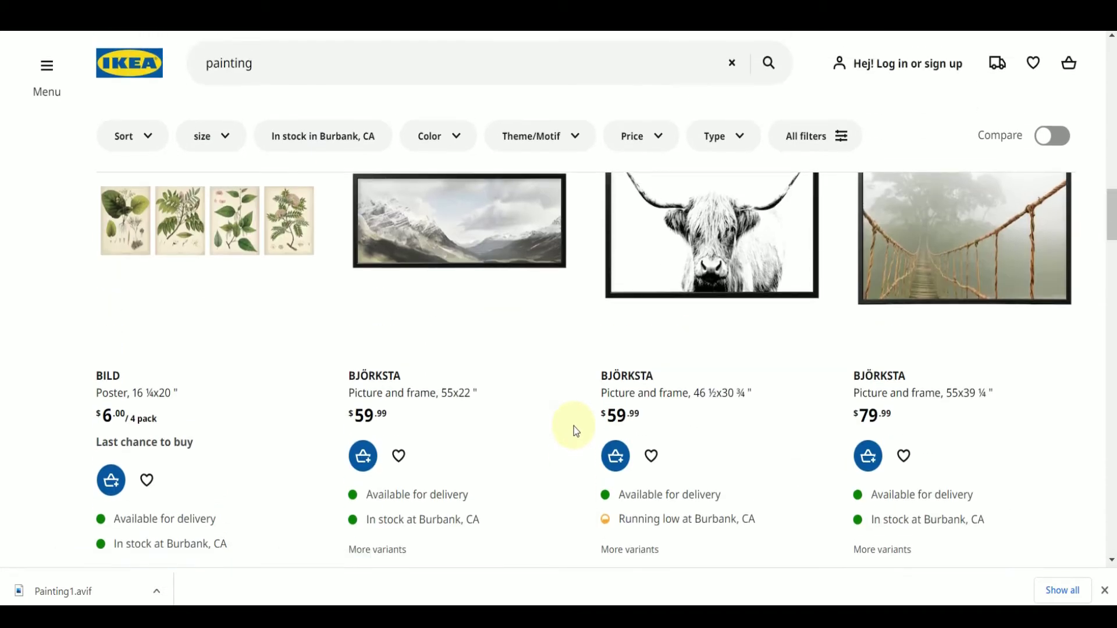
{"action": "scroll", "coordinate": [572, 426], "scroll_direction": "down", "scroll_amount": 6}
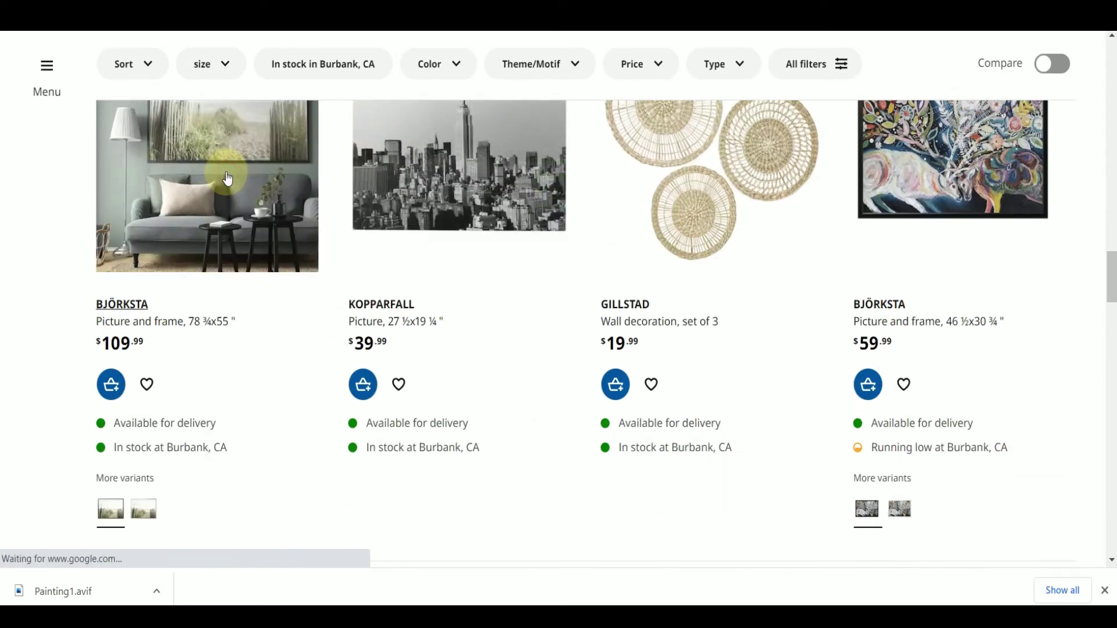
{"action": "left_click", "coordinate": [228, 179]}
- Enlarge the BJÖRKSTA painting photo and capture the framed painting as a screen snip
{"action": "scroll", "coordinate": [848, 316], "scroll_direction": "down", "scroll_amount": 3}
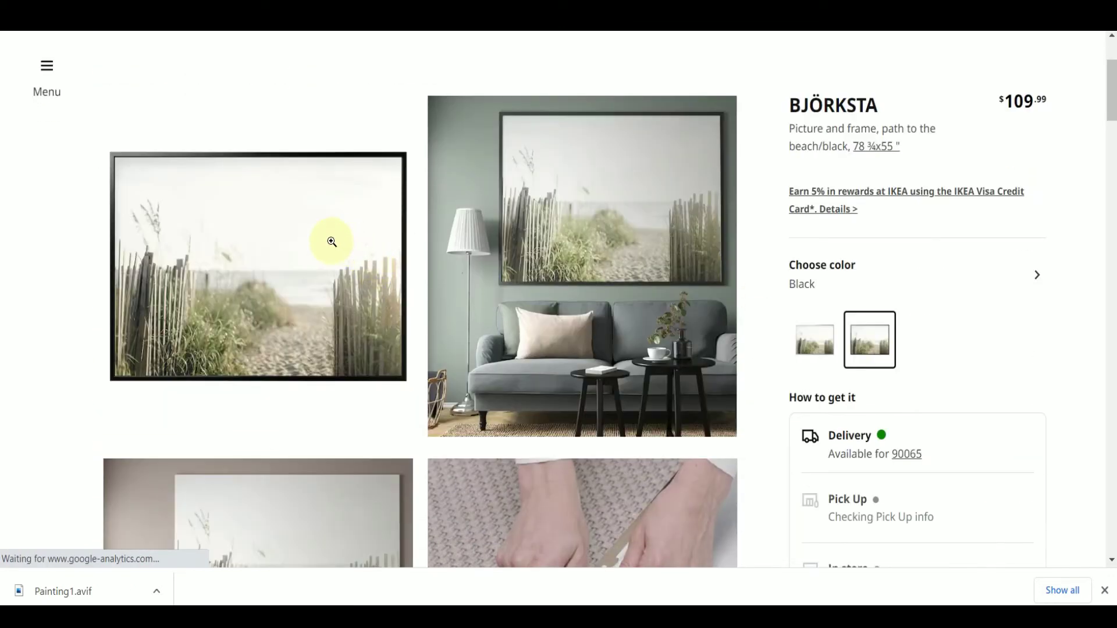
{"action": "left_click", "coordinate": [331, 242]}
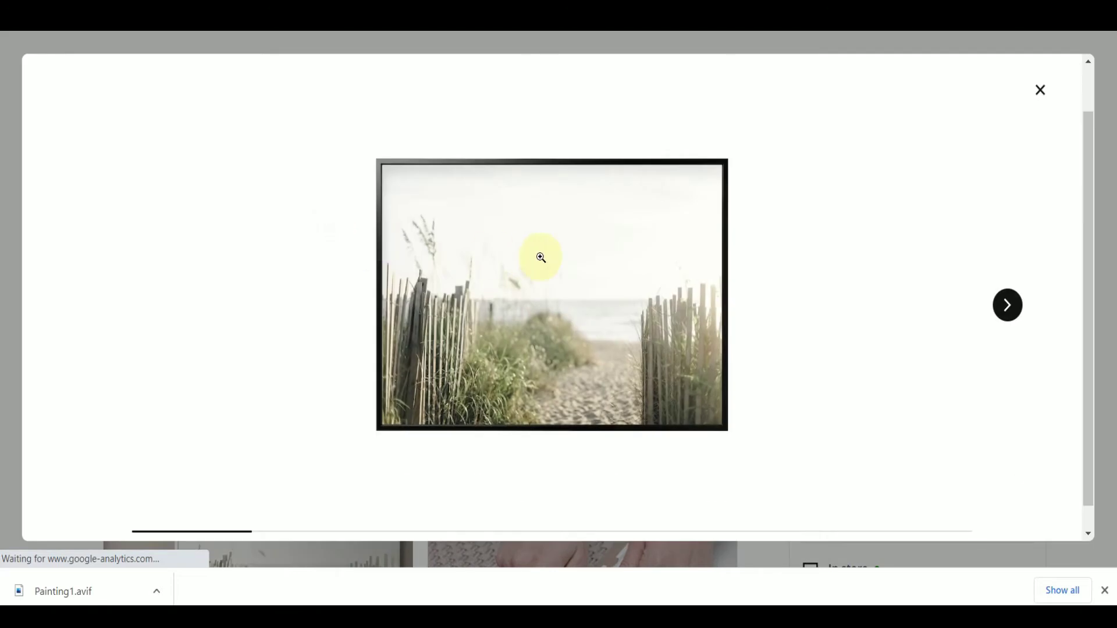
{"action": "left_click", "coordinate": [541, 258]}
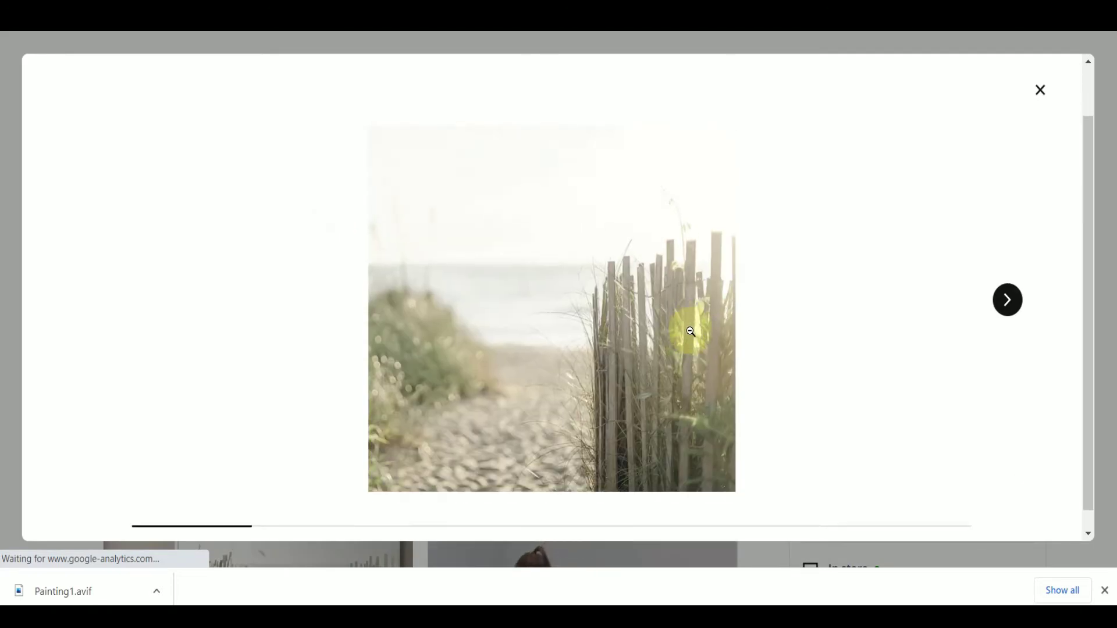
{"action": "left_click", "coordinate": [890, 278]}
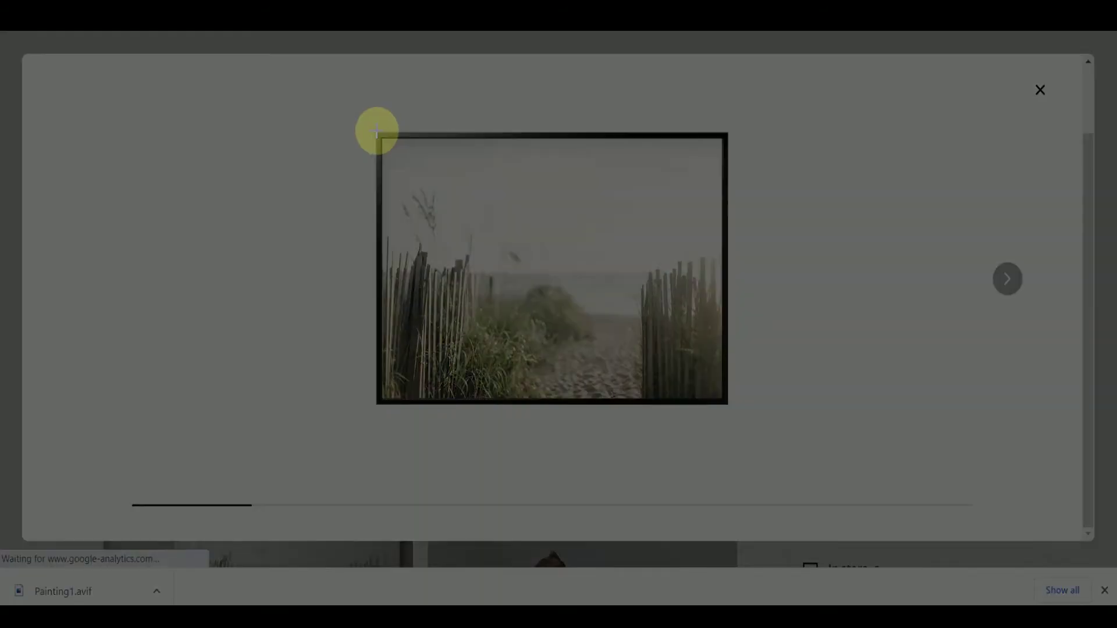
{"action": "left_click_drag", "start_coordinate": [375, 133], "coordinate": [727, 406]}
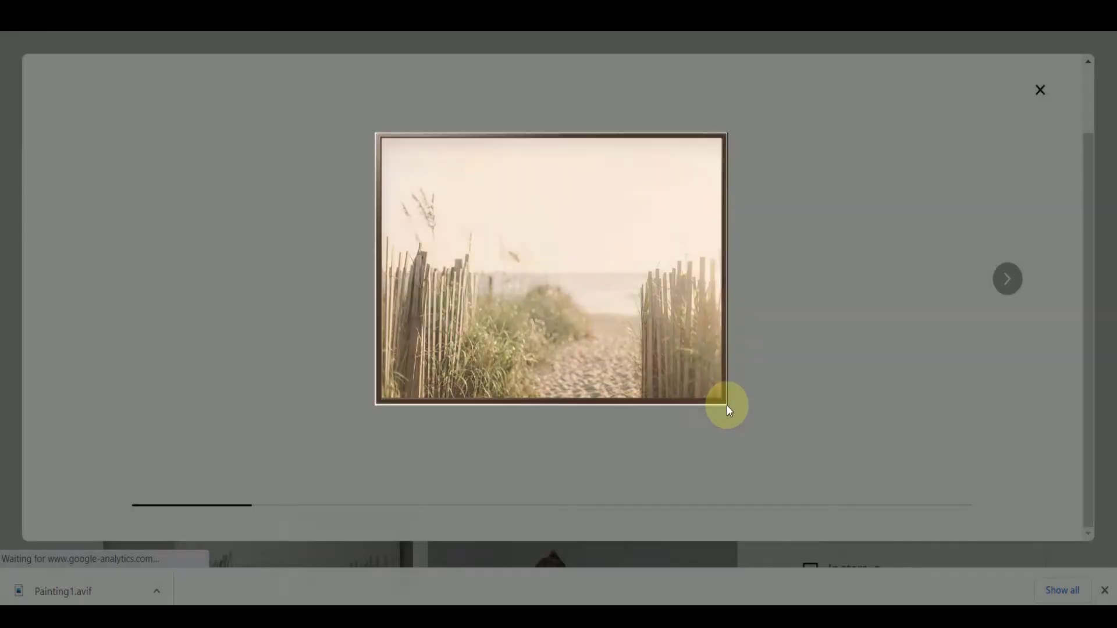
- Save the beach-path snip as 'Paintin' and show the painting's 55 × 78 ¾ inch measurements
{"action": "left_click", "coordinate": [908, 427]}
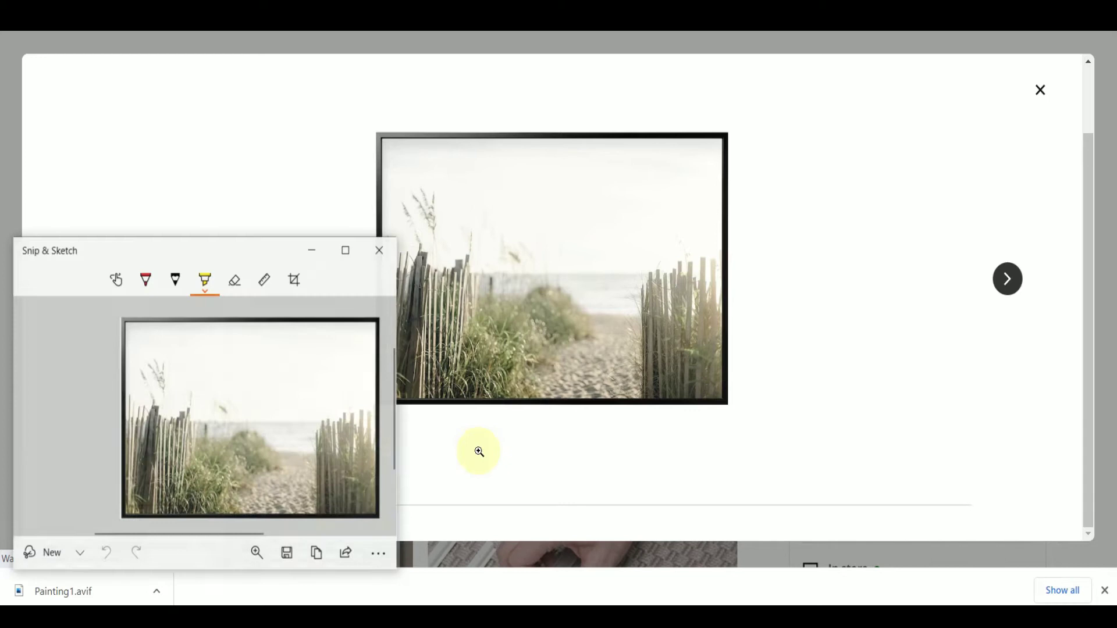
{"action": "left_click", "coordinate": [288, 554]}
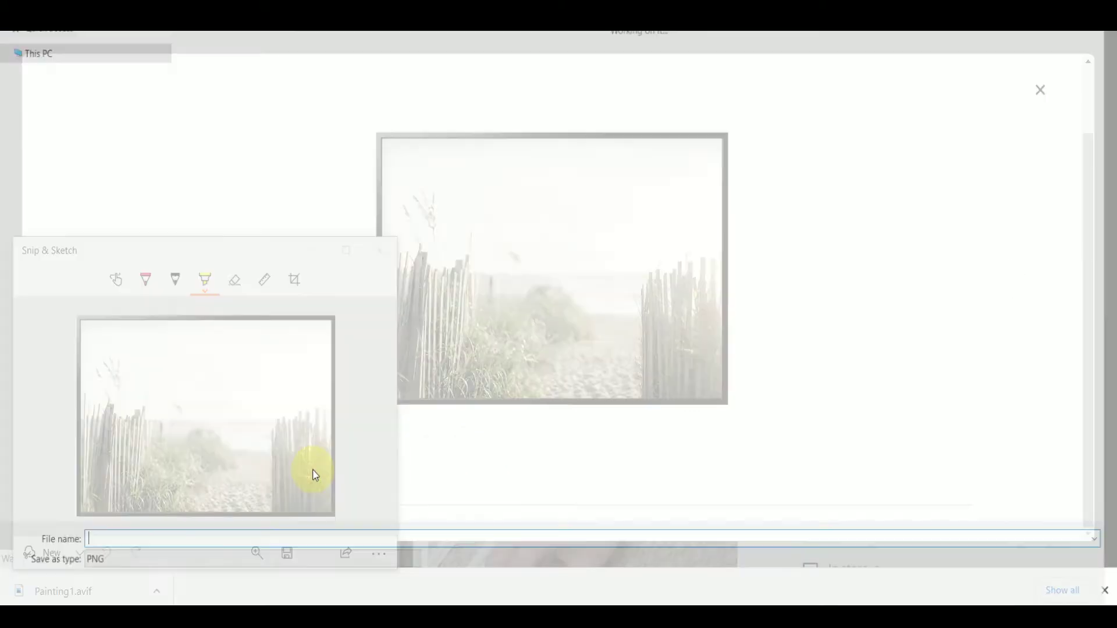
{"action": "type", "text": "Paintin"}
{"action": "key", "text": "Return"}
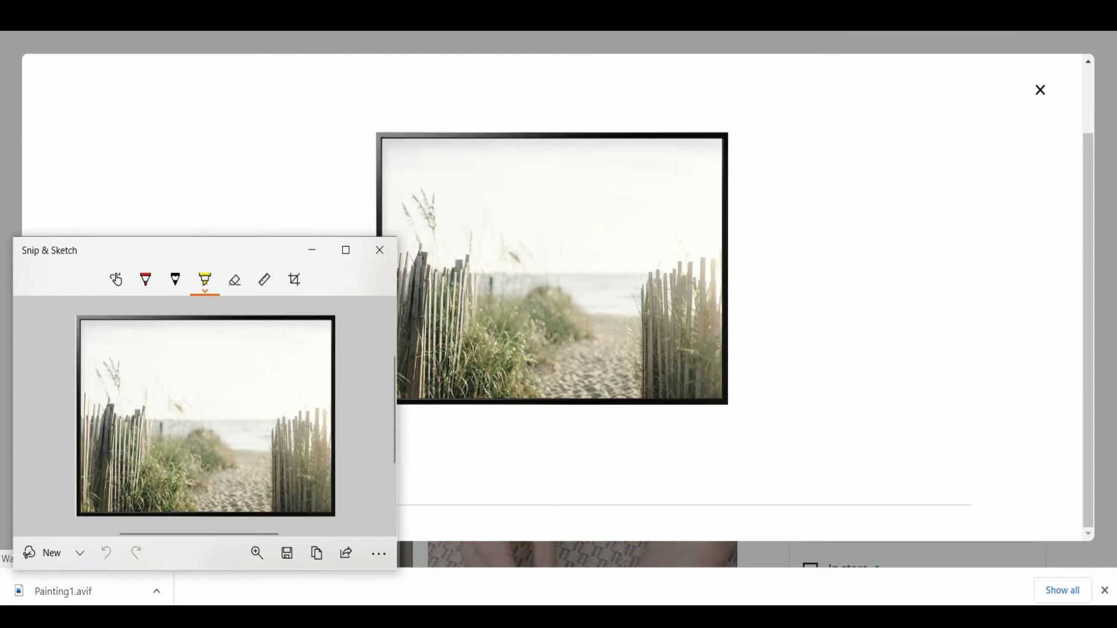
{"action": "left_click", "coordinate": [1044, 92]}
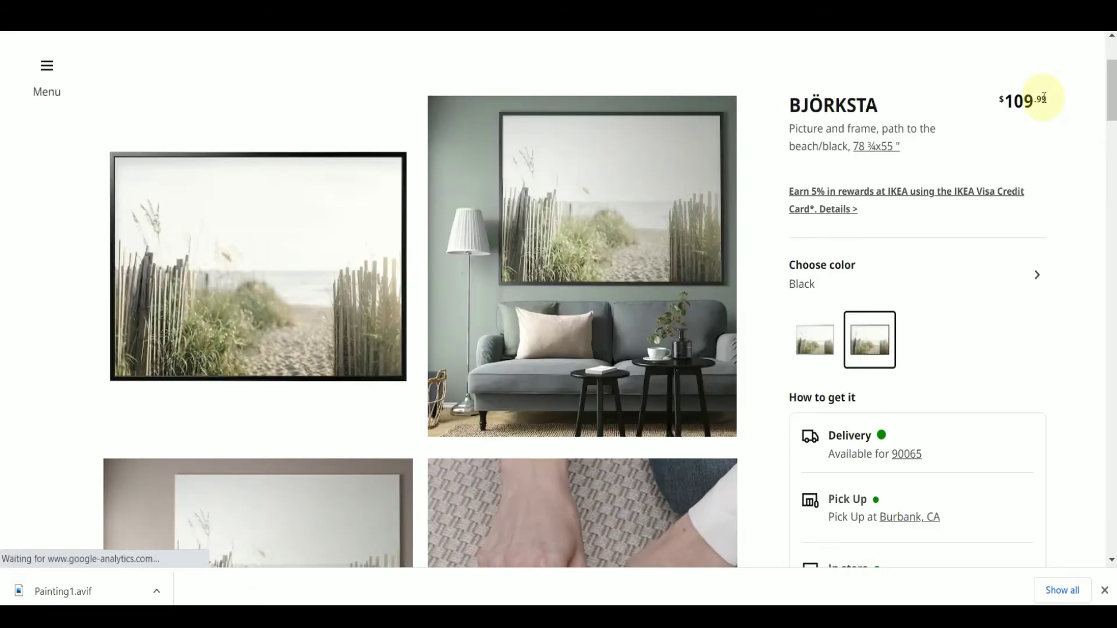
{"action": "left_click", "coordinate": [885, 152]}
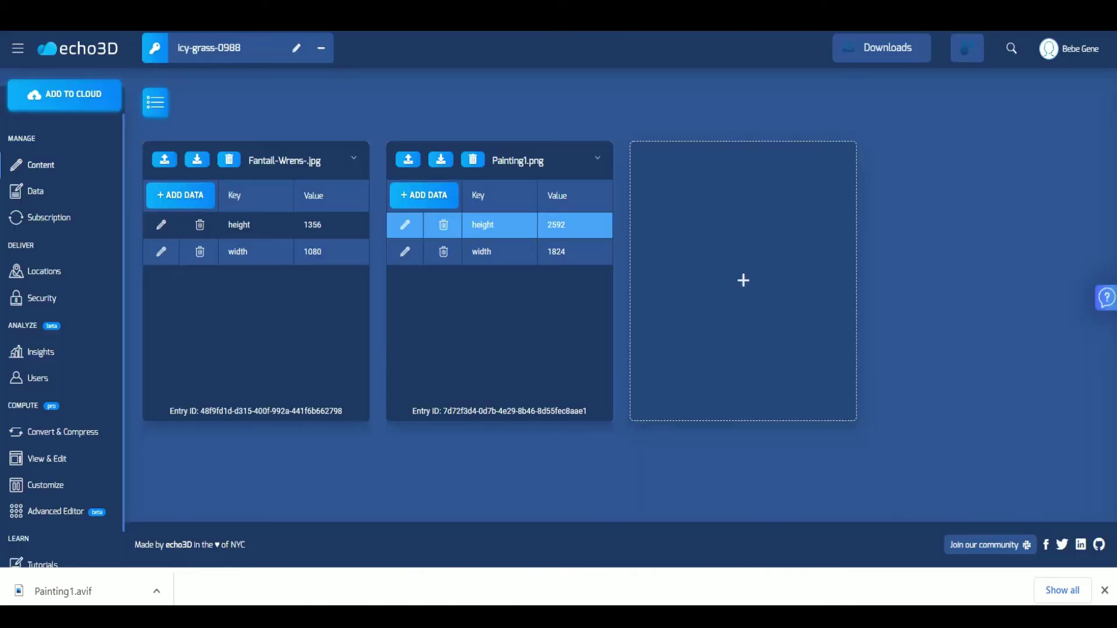
- Upload Painting2.png from the Desktop as a new echo3D content entry
{"action": "left_click", "coordinate": [770, 285]}
{"action": "left_click", "coordinate": [582, 256]}
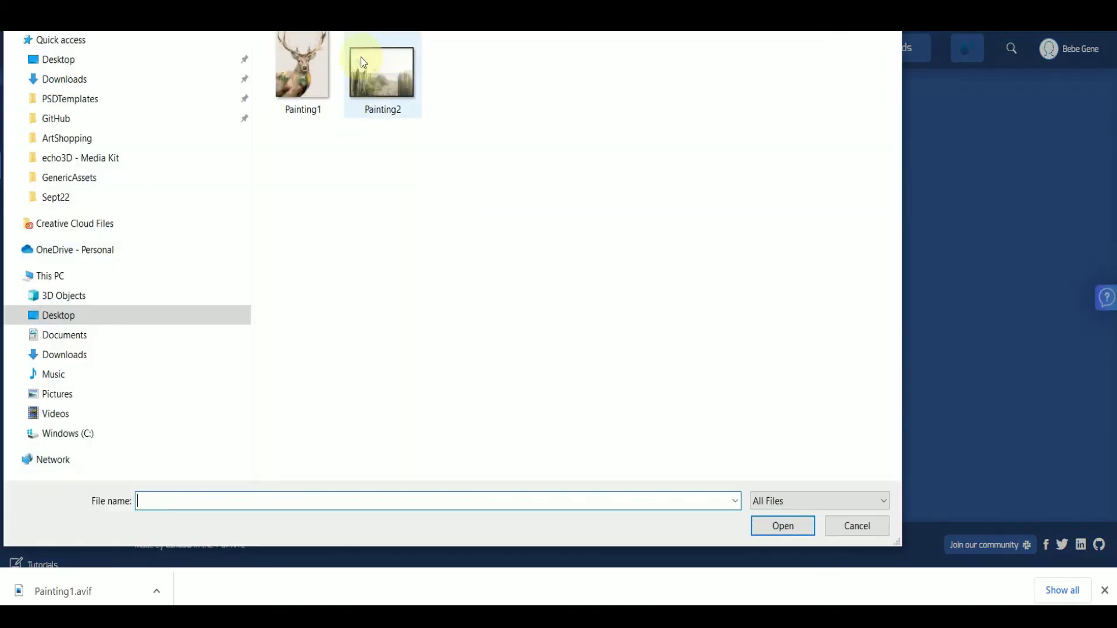
{"action": "double_click", "coordinate": [384, 73]}
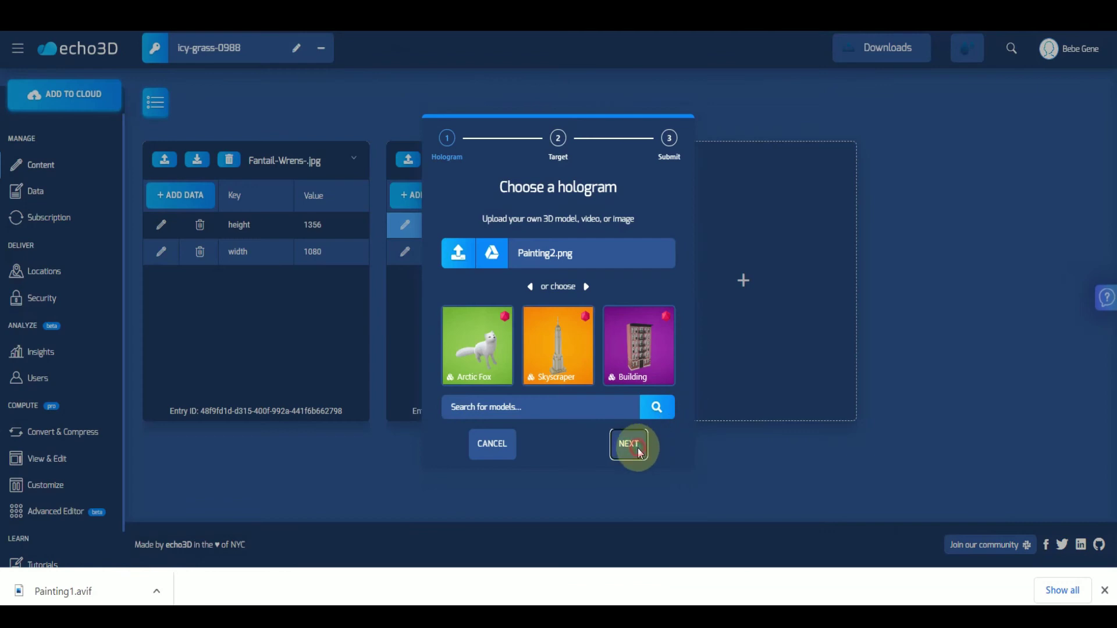
{"action": "left_click", "coordinate": [640, 452]}
{"action": "left_click", "coordinate": [633, 445]}
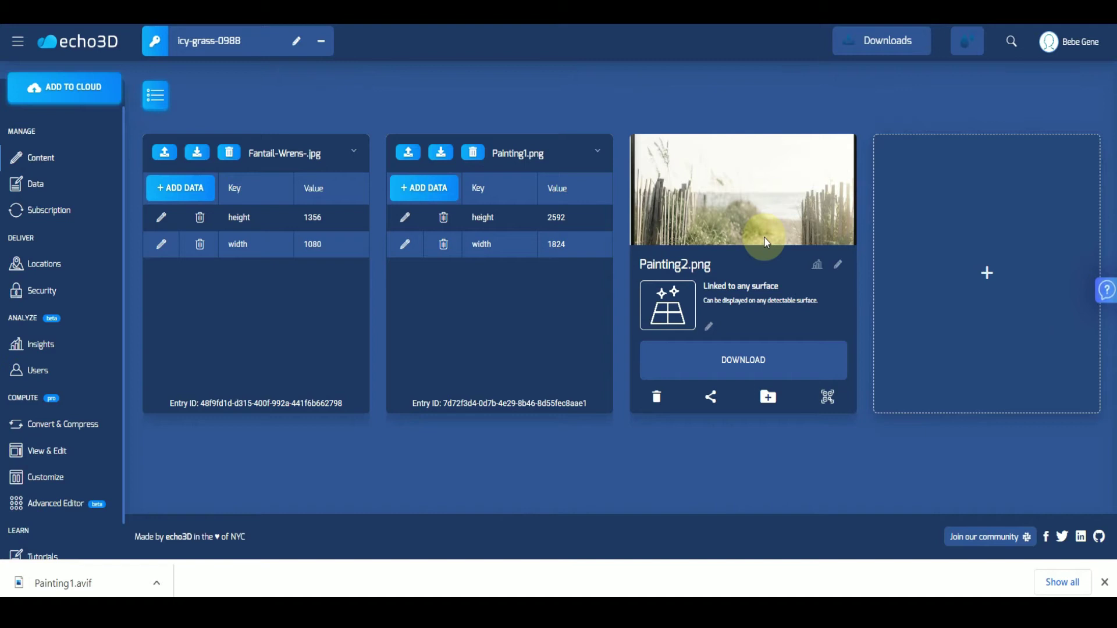
- Convert 55 inches to pixels and enter 5280 as Painting2.png's height
{"action": "left_click", "coordinate": [838, 151]}
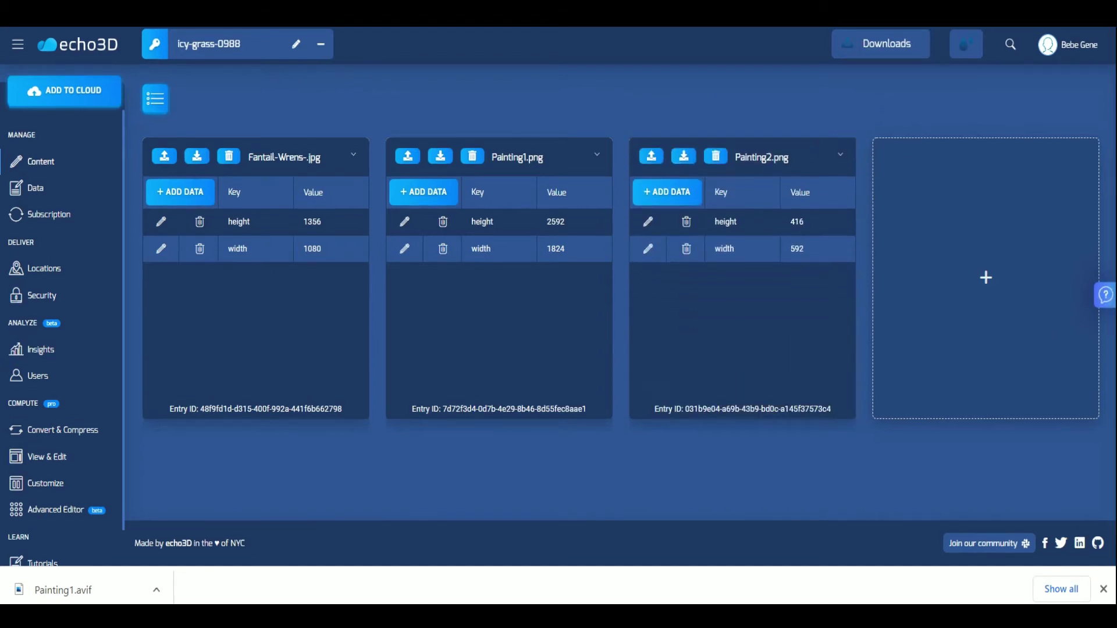
{"action": "key", "text": "ctrl+Tab"}
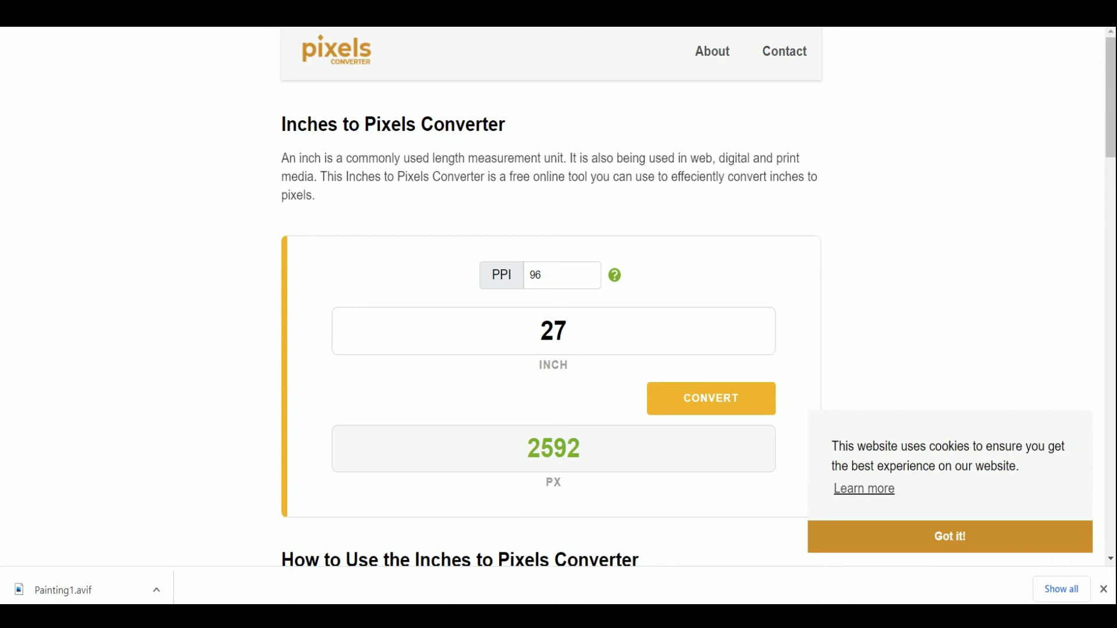
{"action": "key", "text": "ctrl+Tab"}
{"action": "key", "text": "ctrl+shift+Tab"}
{"action": "double_click", "coordinate": [585, 328]}
{"action": "left_click", "coordinate": [708, 306]}
{"action": "double_click", "coordinate": [562, 326]}
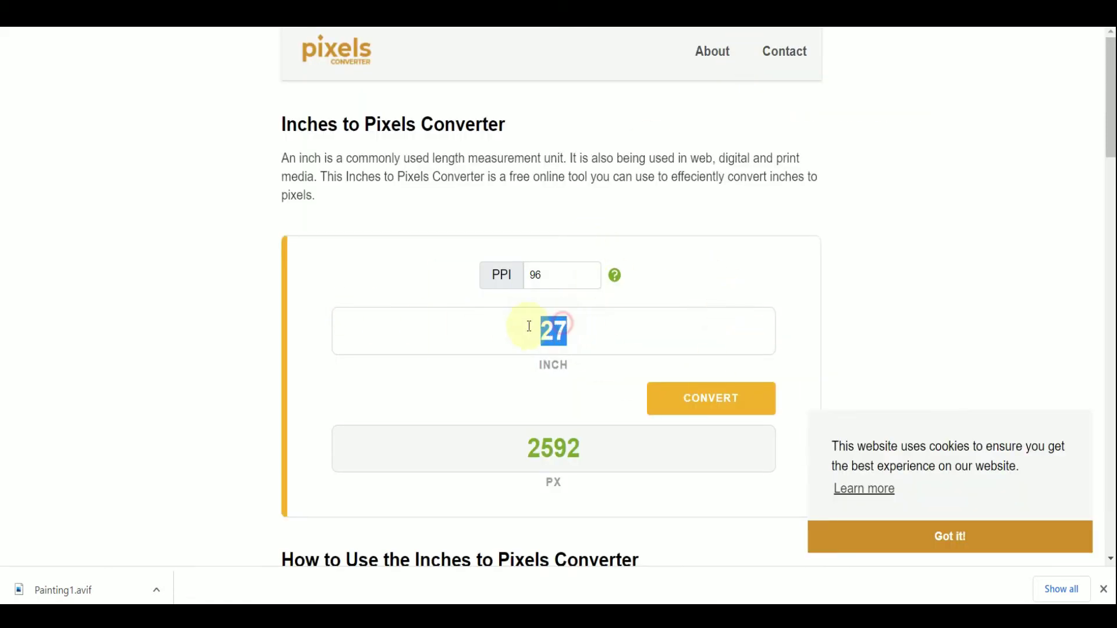
{"action": "type", "text": "55"}
{"action": "left_click", "coordinate": [693, 398]}
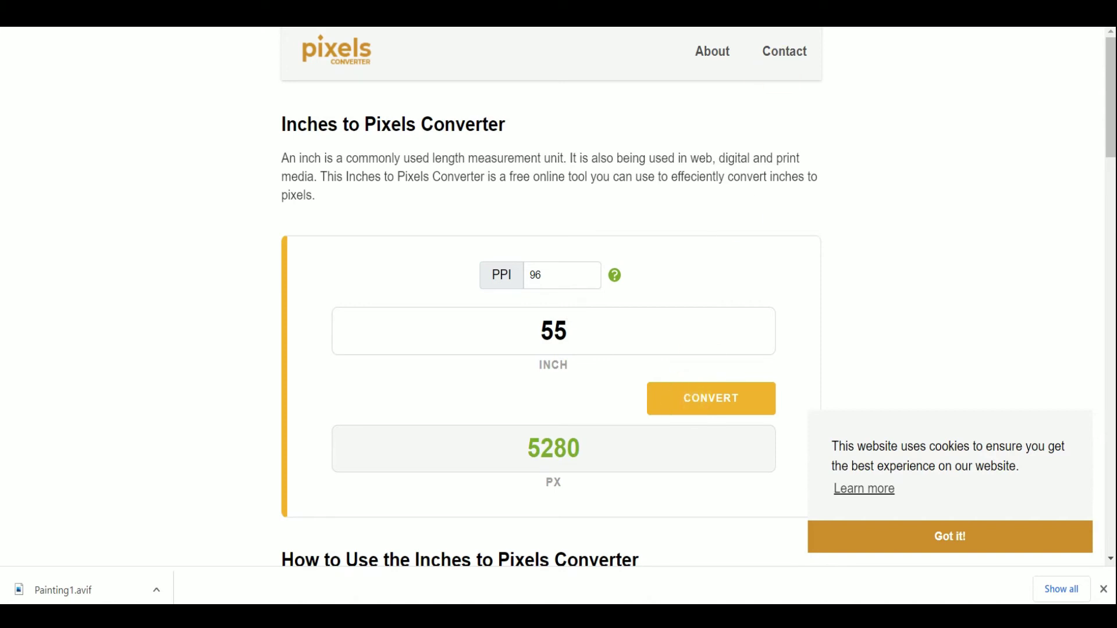
{"action": "key", "text": "ctrl+shift+Tab"}
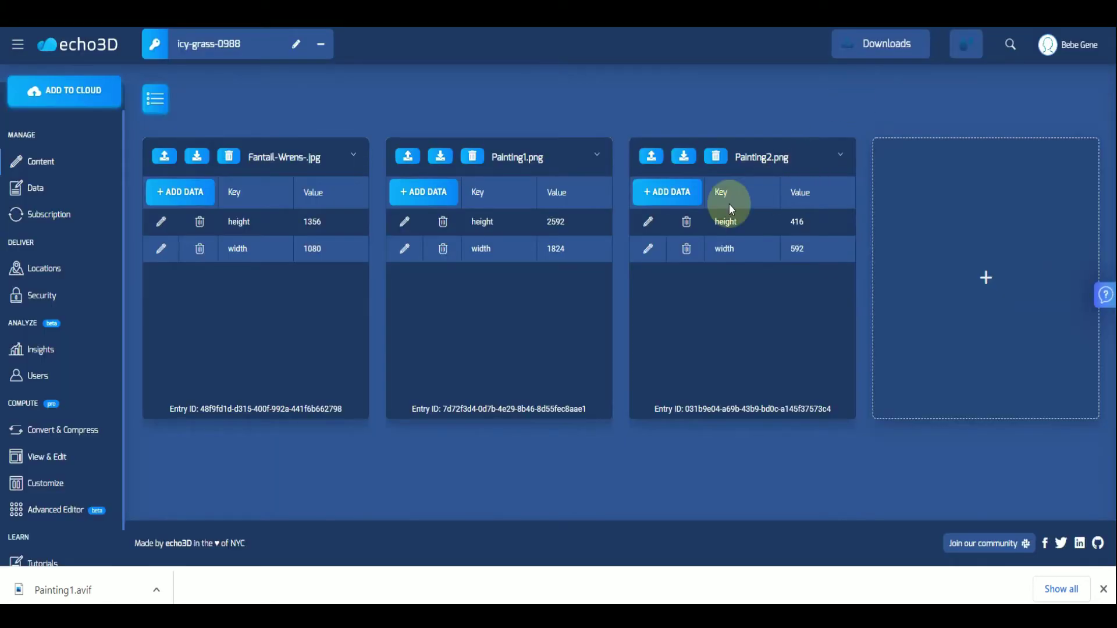
{"action": "left_click", "coordinate": [647, 222]}
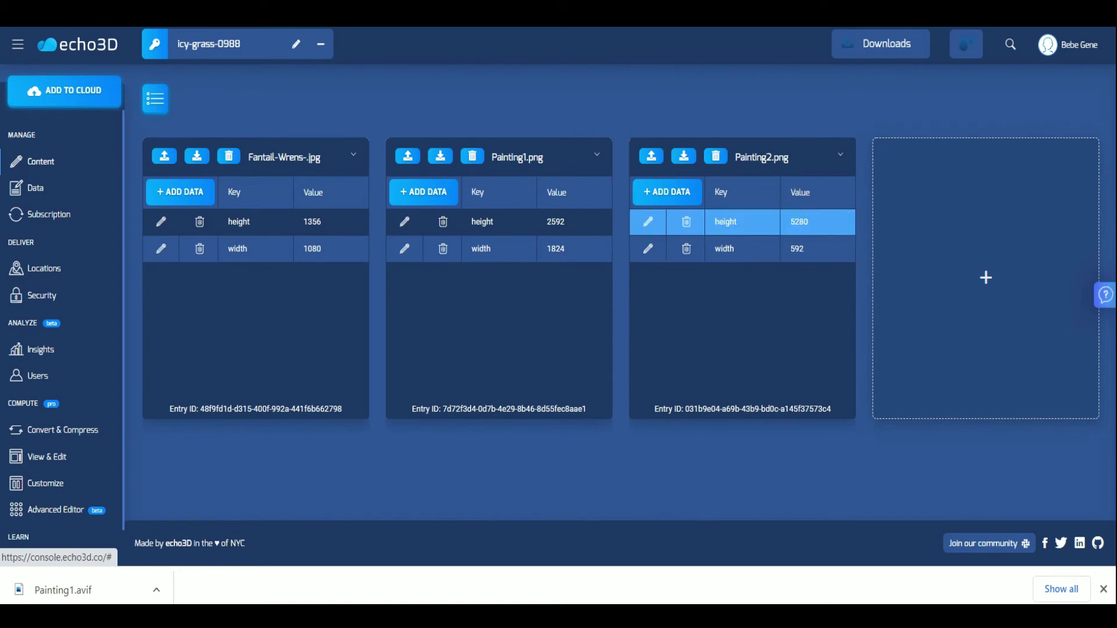
- Convert 78 inches to pixels and replace Painting2.png's width 592 with 7488
{"action": "key", "text": "ctrl+Tab"}
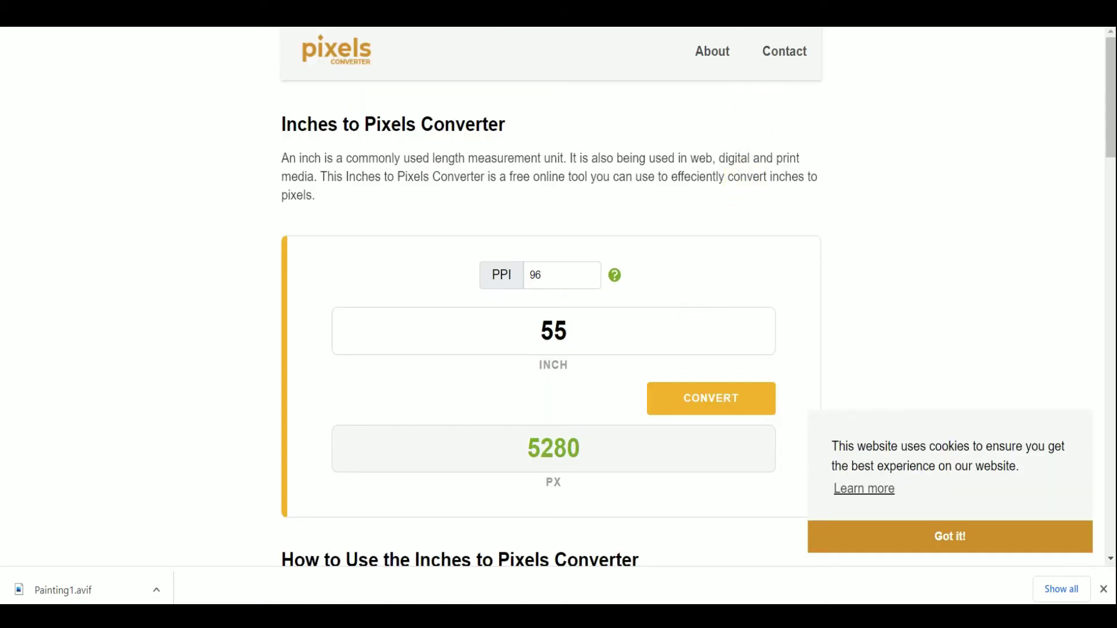
{"action": "key", "text": "ctrl+Tab"}
{"action": "key", "text": "ctrl+shift+Tab"}
{"action": "double_click", "coordinate": [553, 327]}
{"action": "type", "text": "78"}
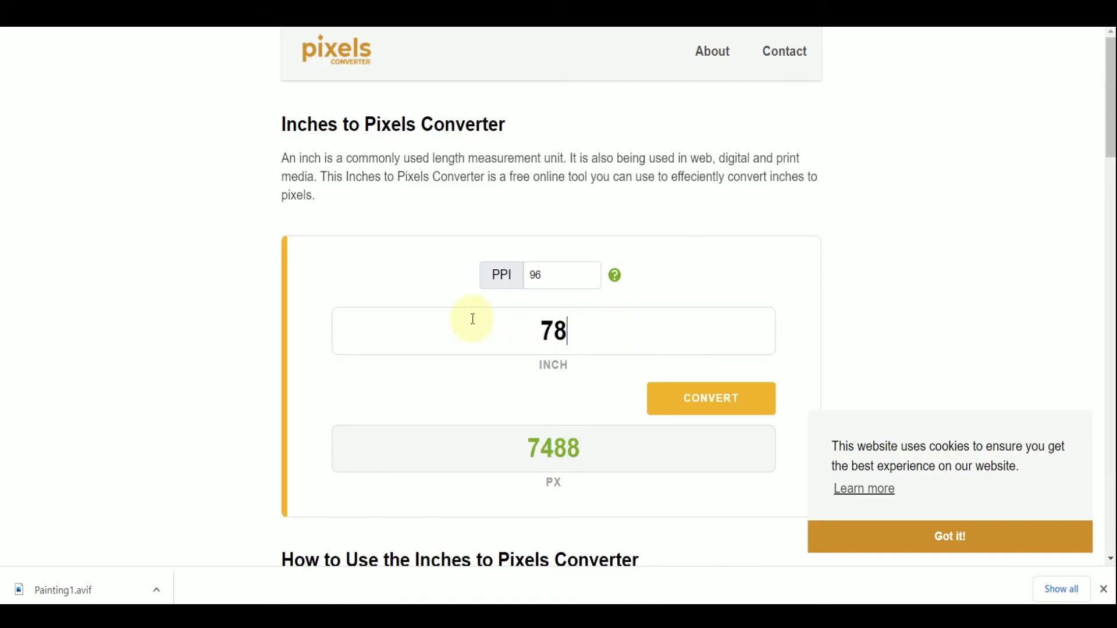
{"action": "key", "text": "ctrl+Tab"}
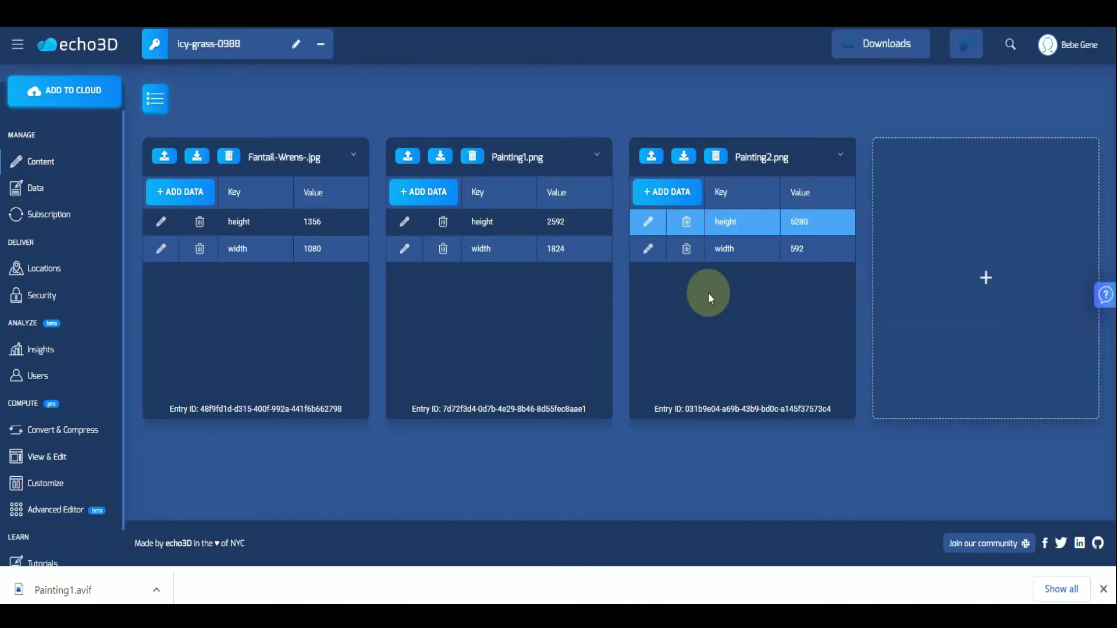
{"action": "left_click", "coordinate": [646, 248]}
{"action": "left_click", "coordinate": [809, 251]}
{"action": "left_click_drag", "start_coordinate": [809, 252], "coordinate": [778, 256]}
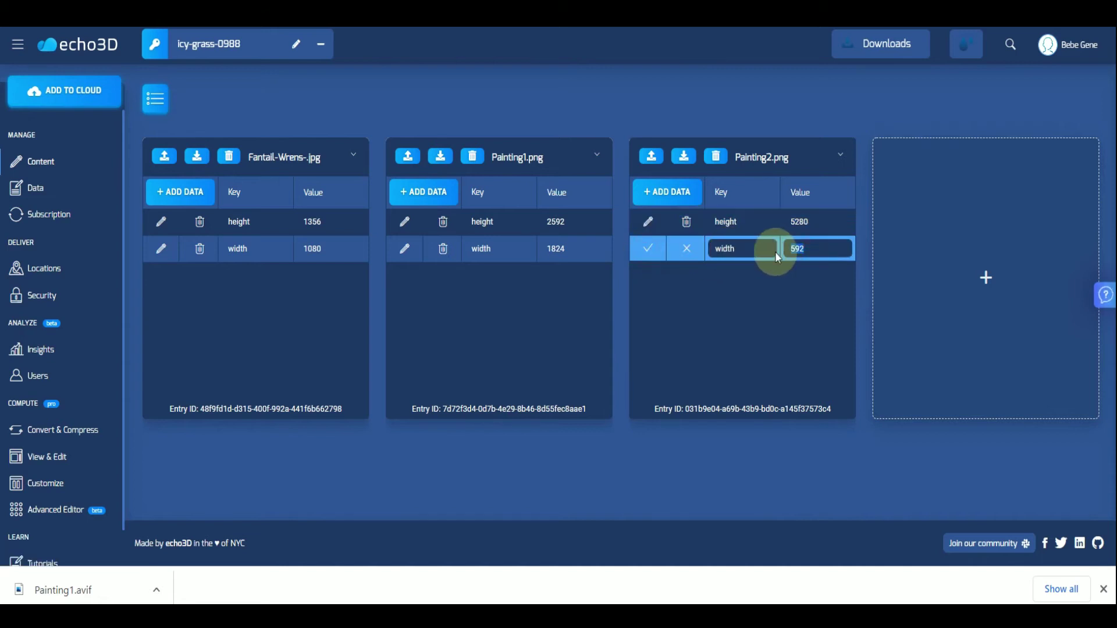
{"action": "type", "text": "7488"}
{"action": "key", "text": "Return"}
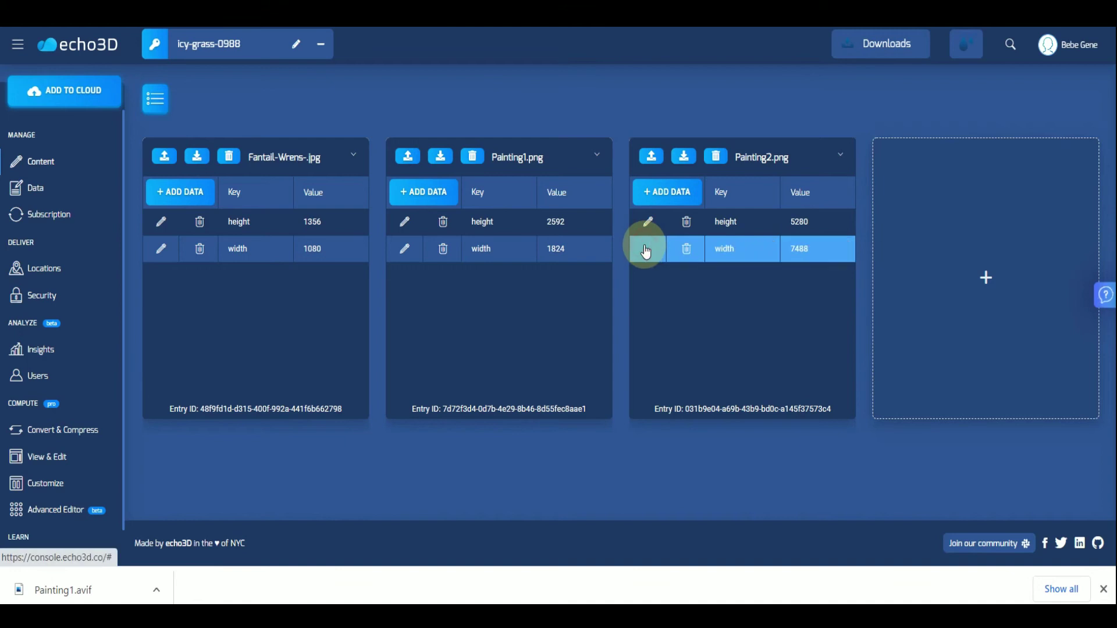
- Copy the go.echo3d.co share link for the Fantail-Wrens-.jpg card
{"action": "left_click", "coordinate": [646, 251]}
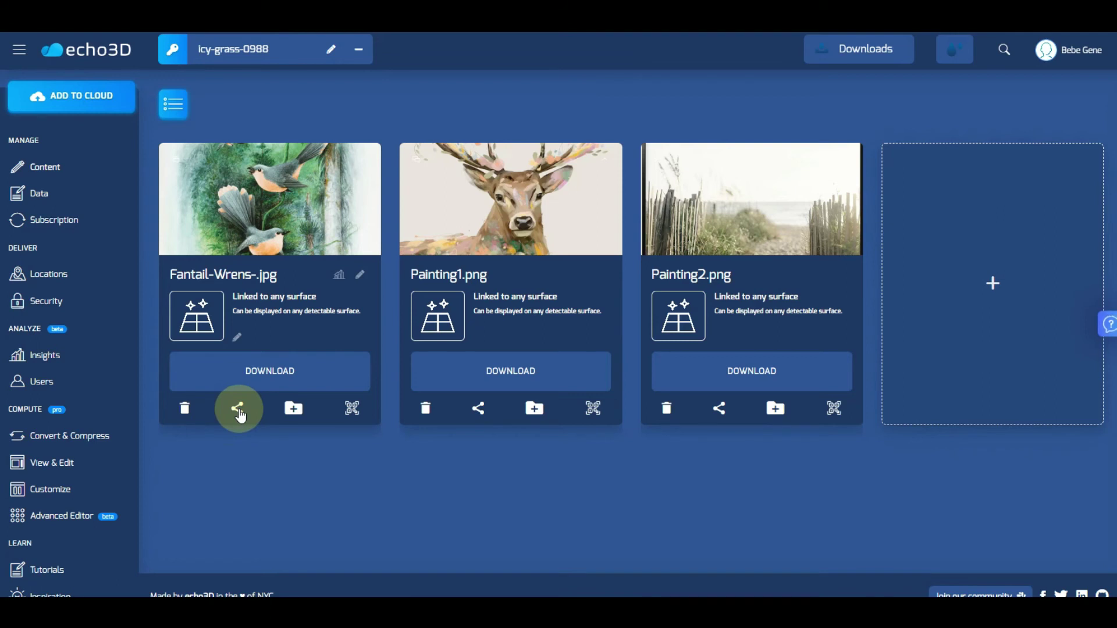
{"action": "left_click", "coordinate": [239, 409]}
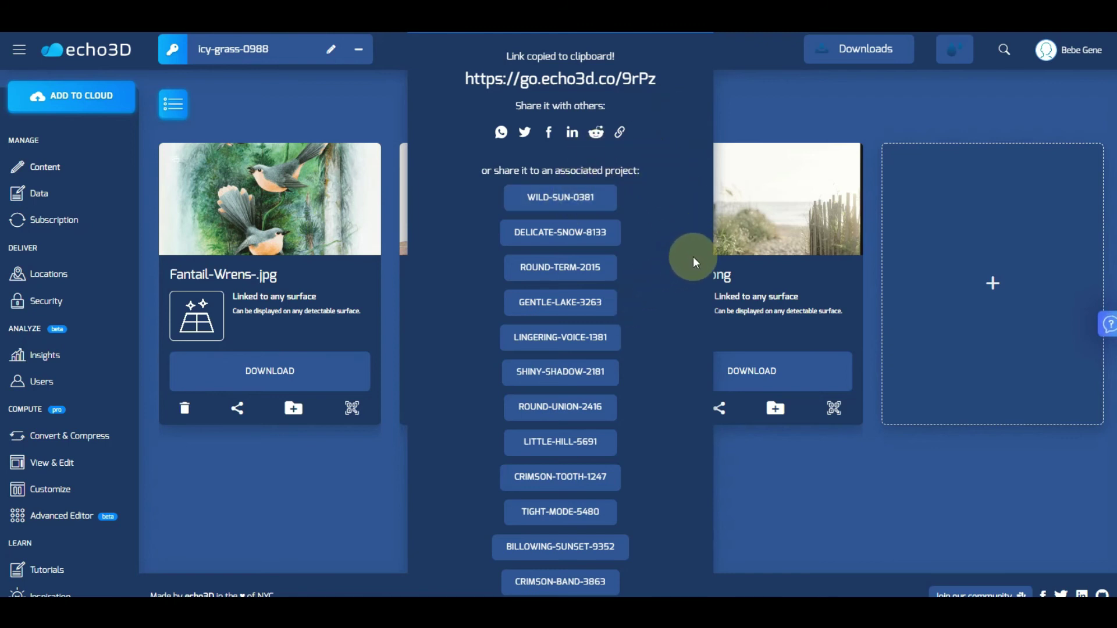
- Close the share link panel and show Painting1.png's See on the wall AR QR code
{"action": "left_click", "coordinate": [669, 320]}
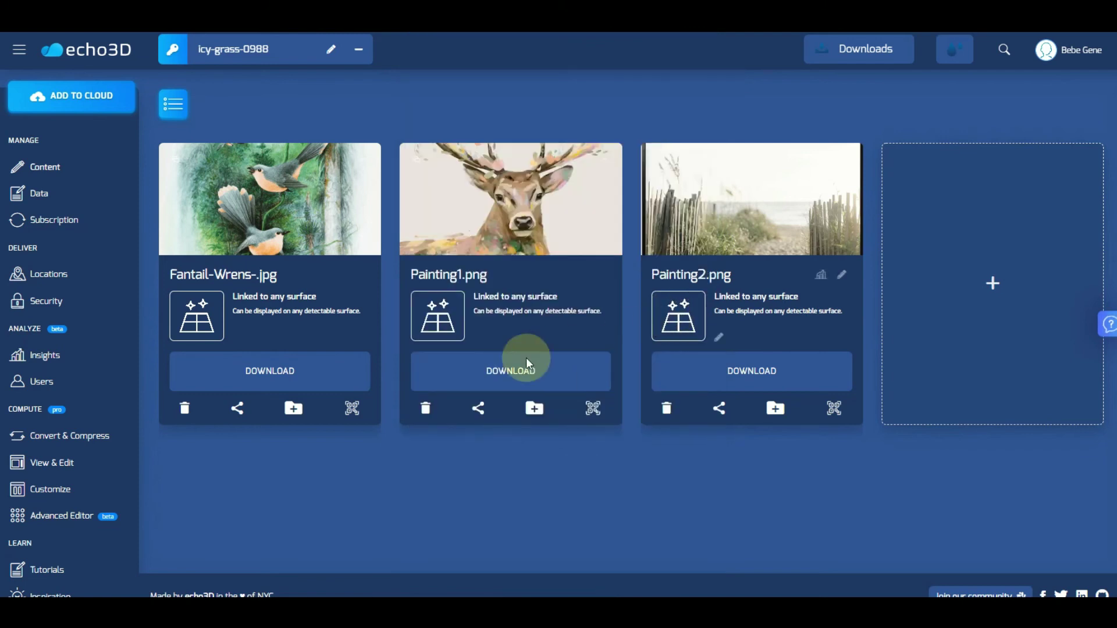
{"action": "left_click", "coordinate": [594, 409]}
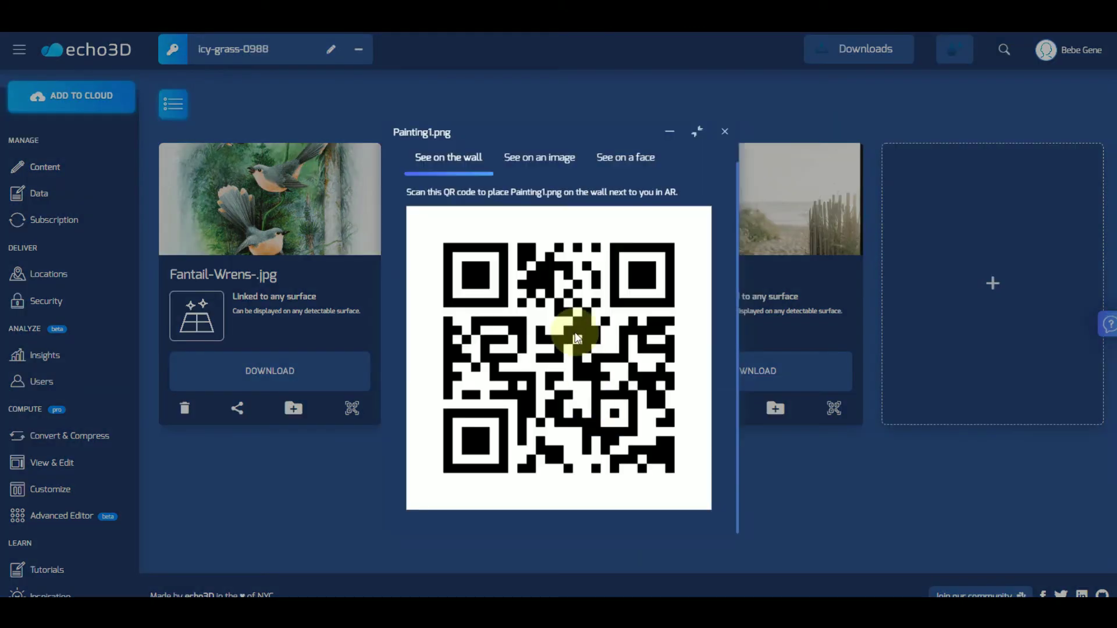